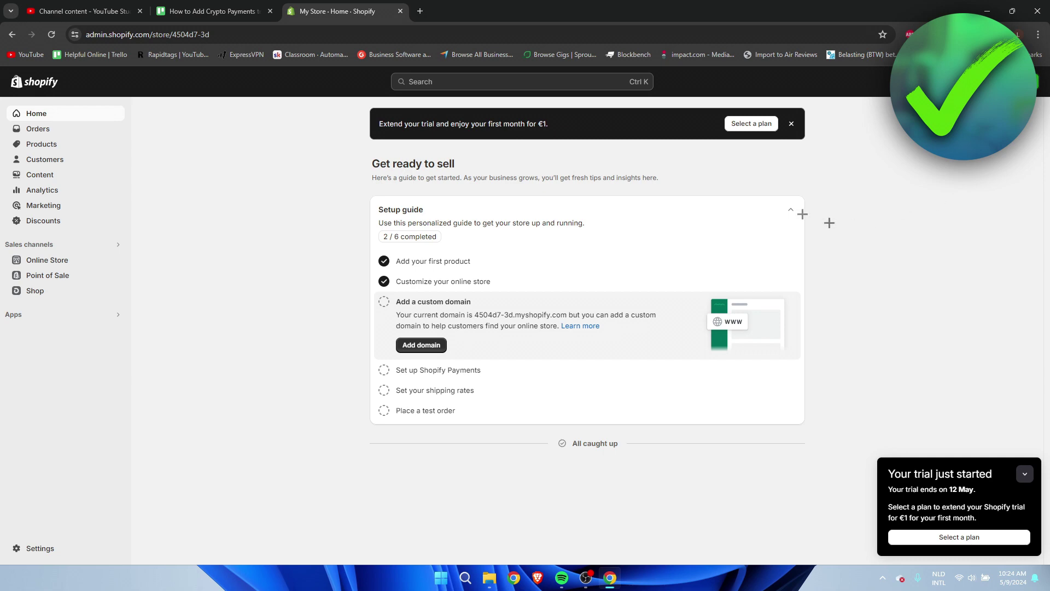
Open Settings from the sidebar of the My Store admin home page.
left_click(35, 549)
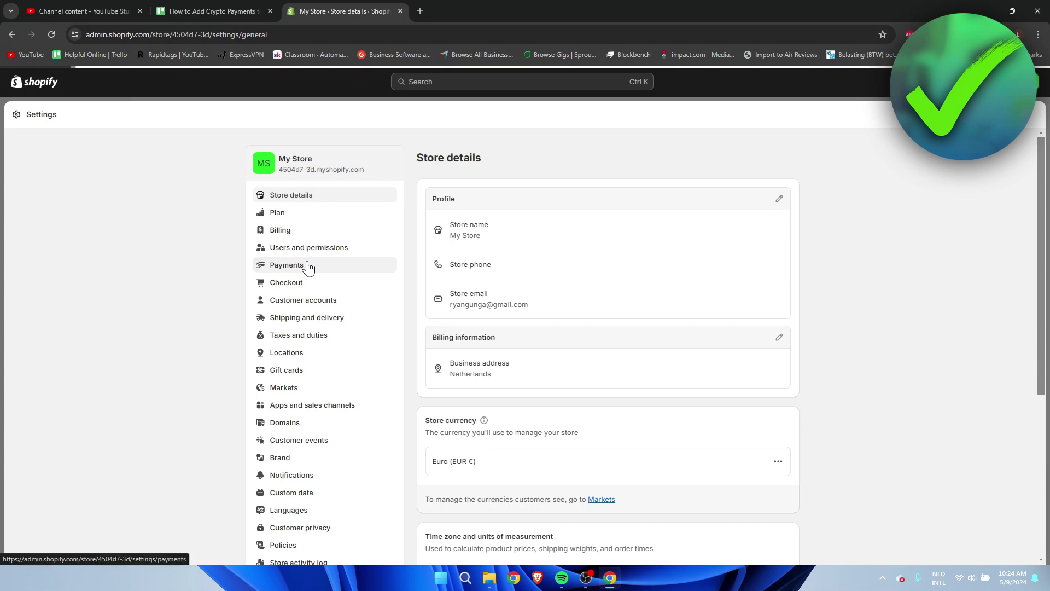
Open Payments, scroll to Additional payment methods and start adding a payment method.
left_click(307, 266)
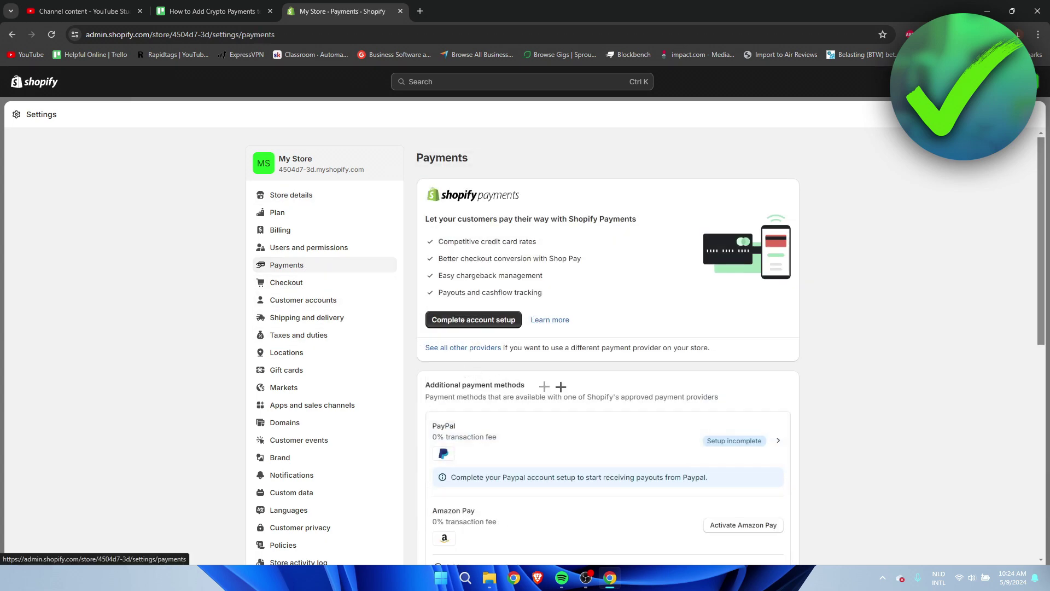
scroll(547, 387, "down", 2)
left_click_drag(419, 280, 542, 270)
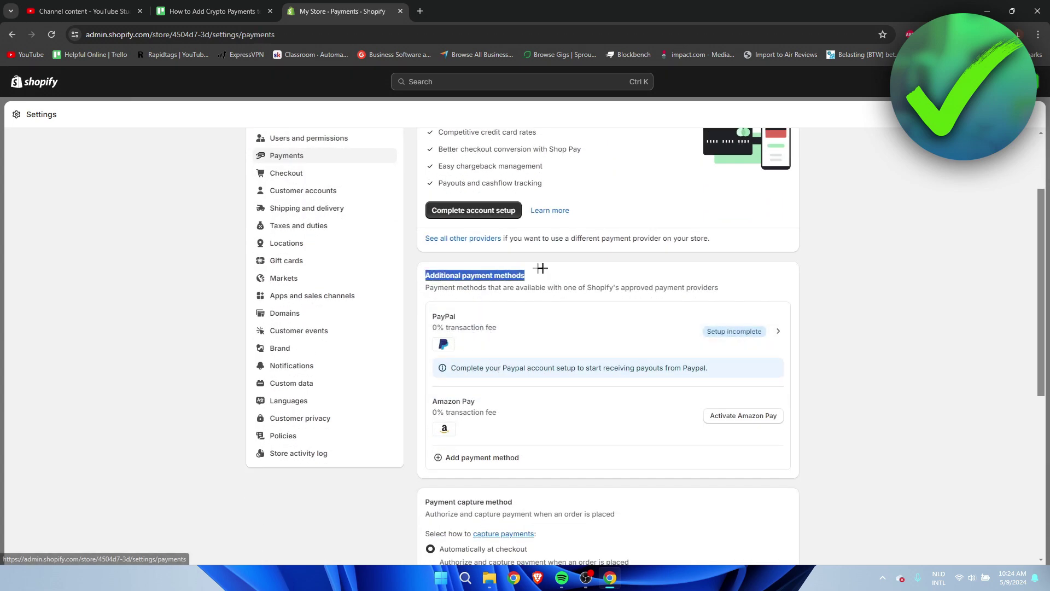
left_click(561, 275)
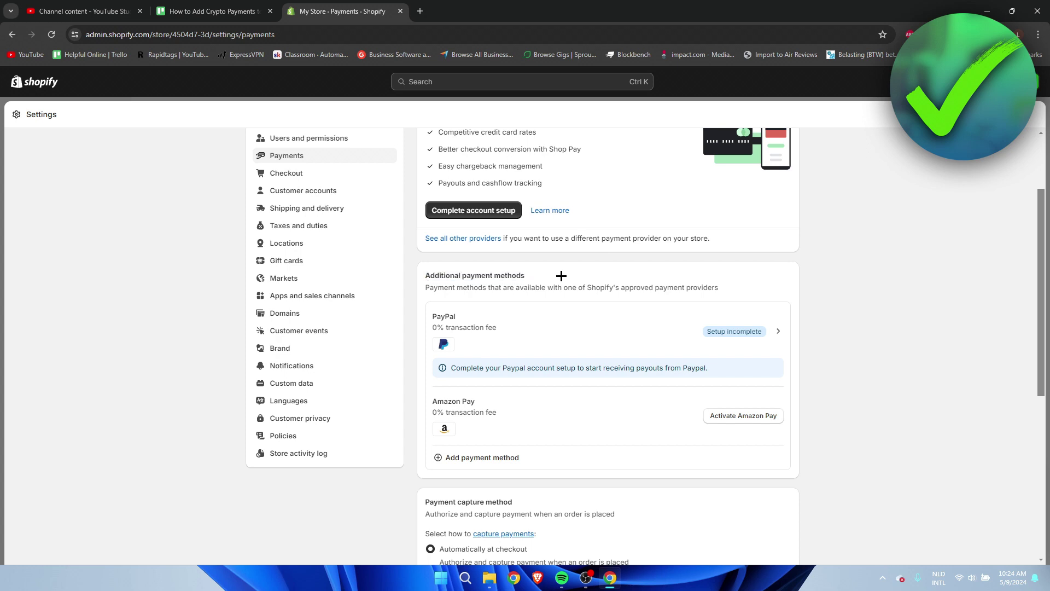
left_click(483, 459)
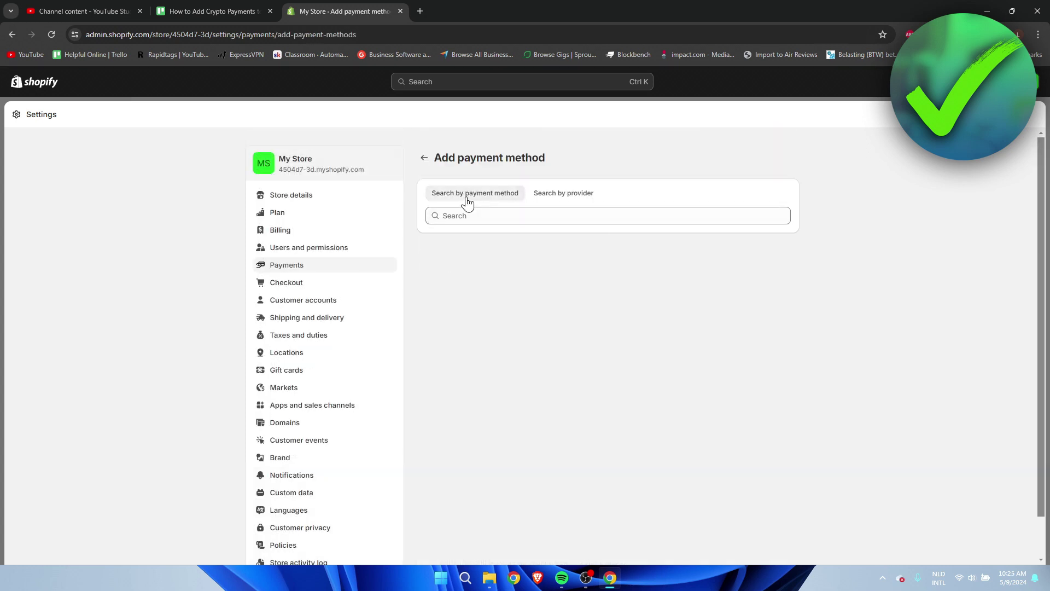
Search payment methods for 'bitc' and choose Bitcoin to list its providers.
left_click(554, 197)
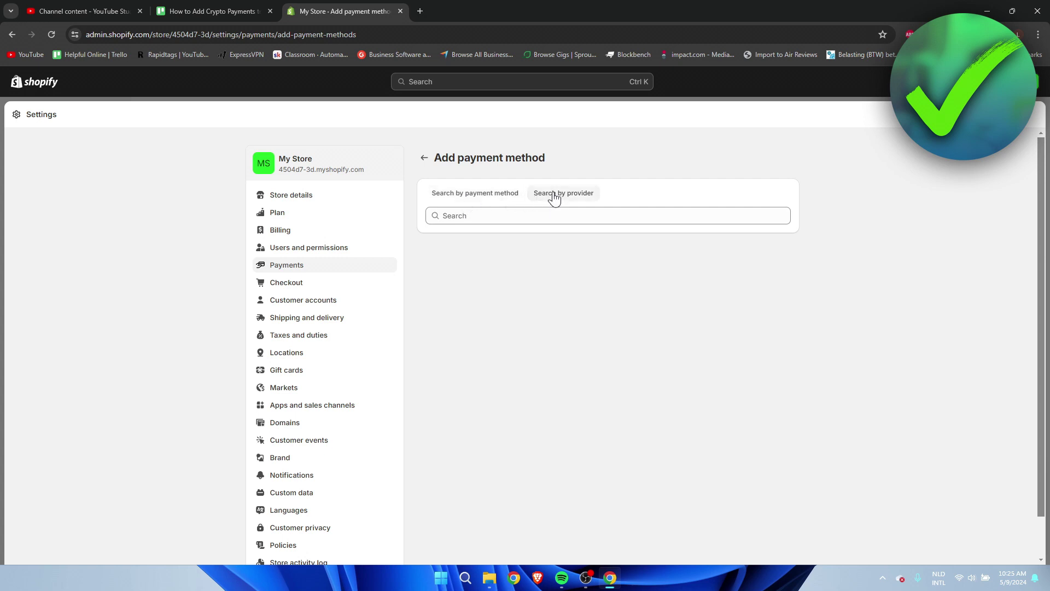
left_click(508, 204)
left_click(495, 214)
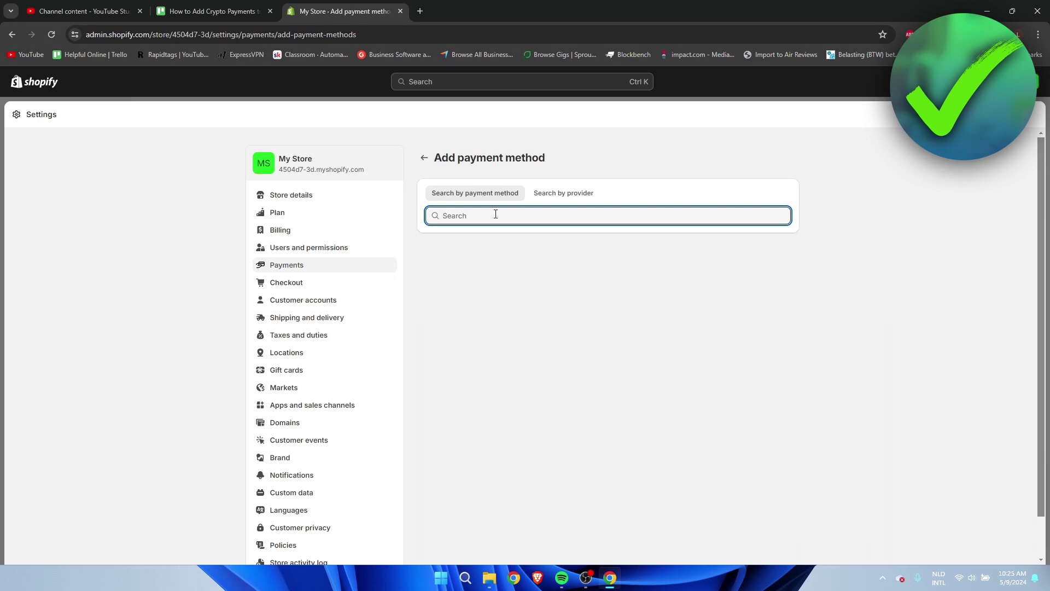
type("bitc")
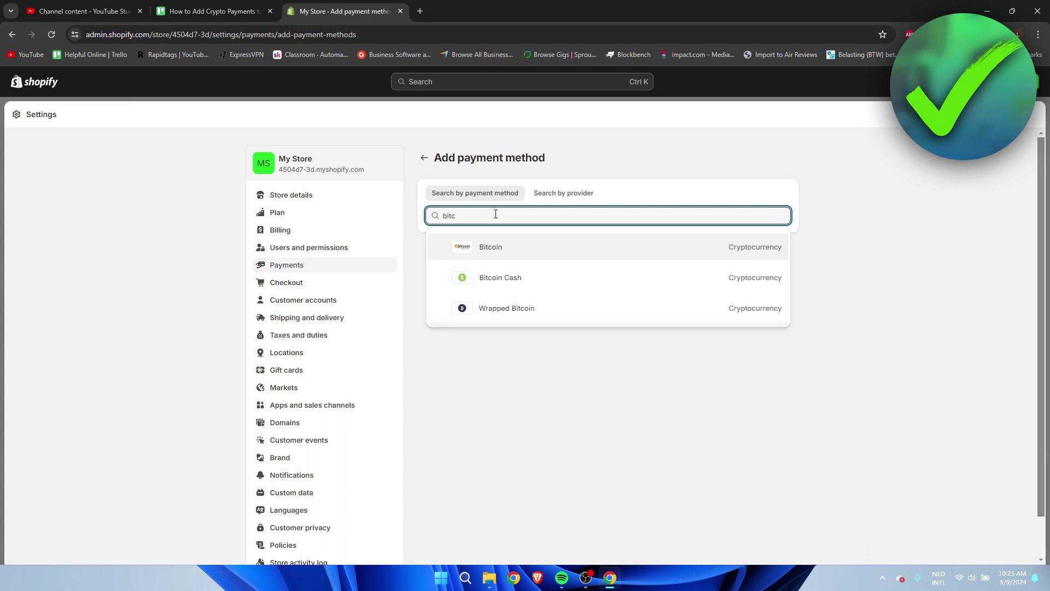
left_click(491, 246)
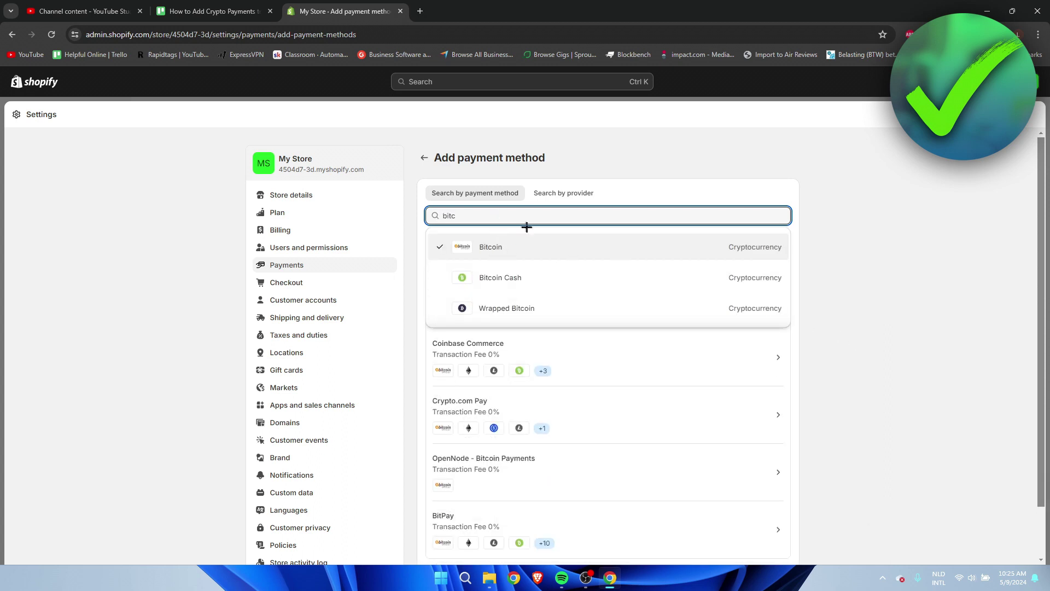
left_click(909, 311)
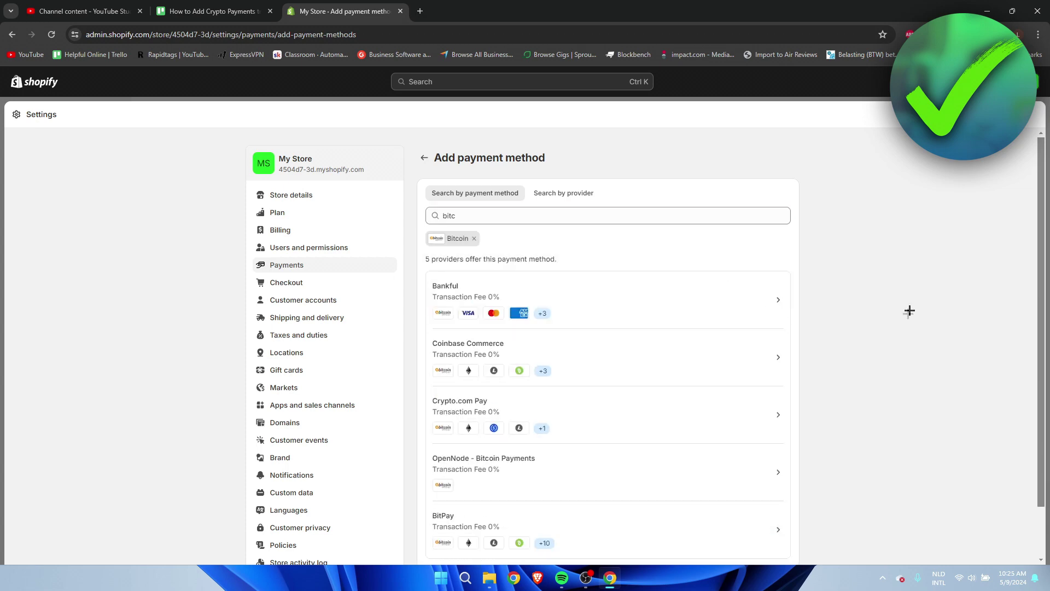
scroll(907, 319, "down", 1)
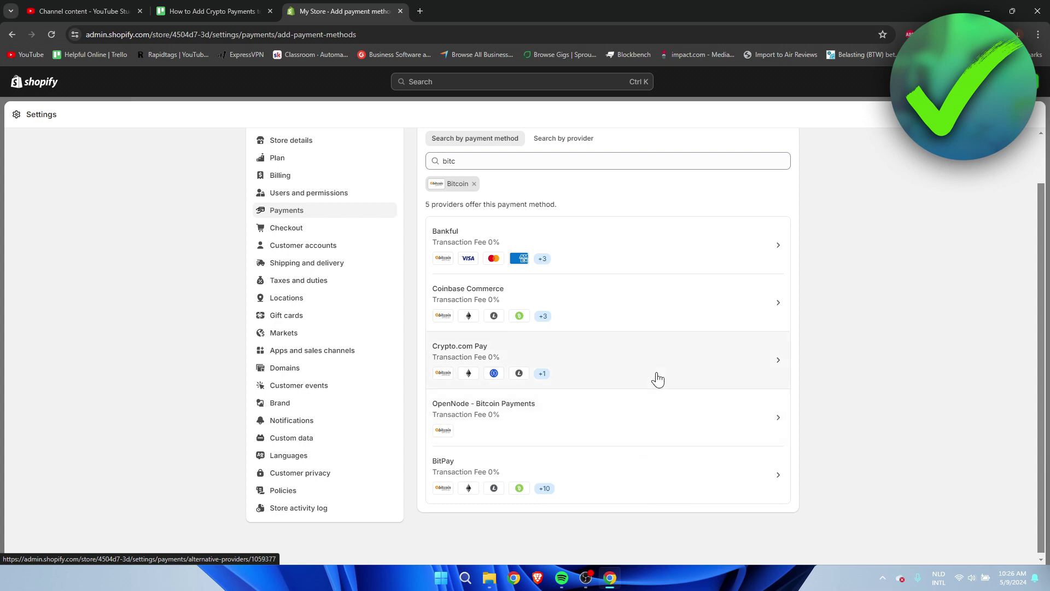
Review the Coinbase Commerce provider details, then go back to Add payment method.
left_click(708, 290)
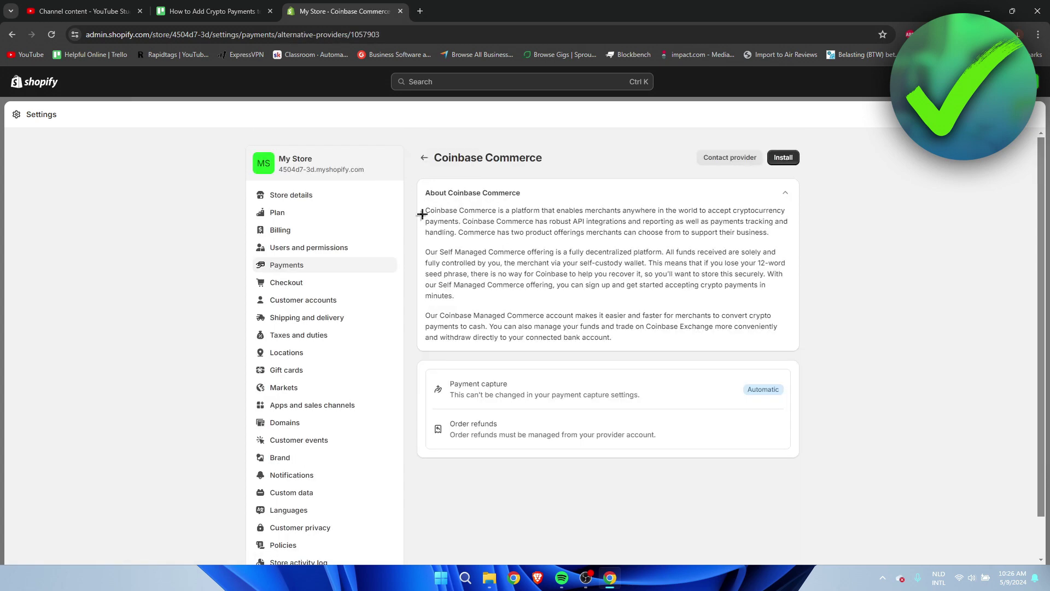
left_click_drag(422, 209, 731, 337)
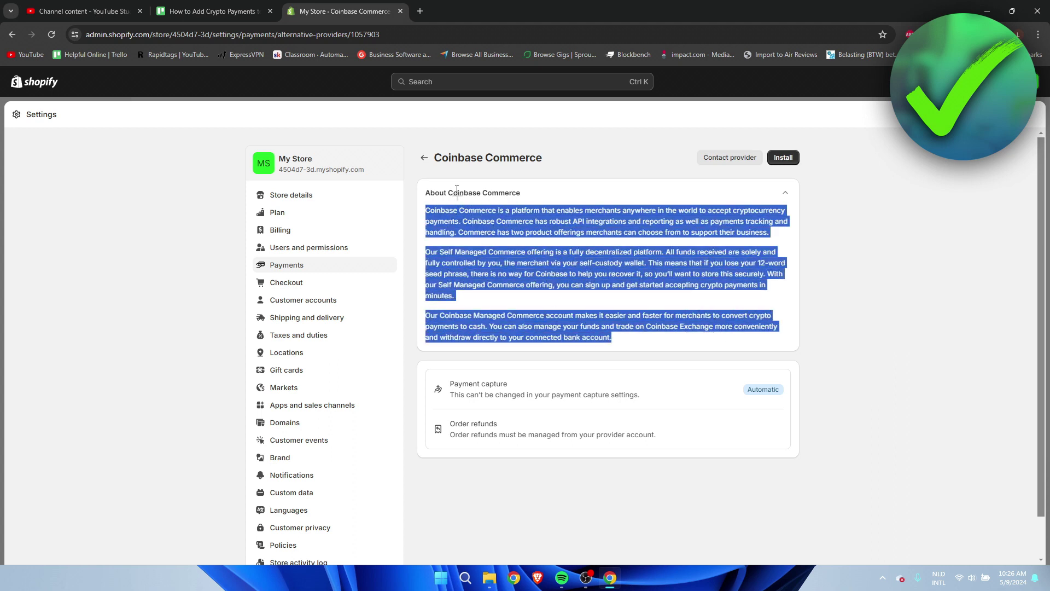
left_click(424, 157)
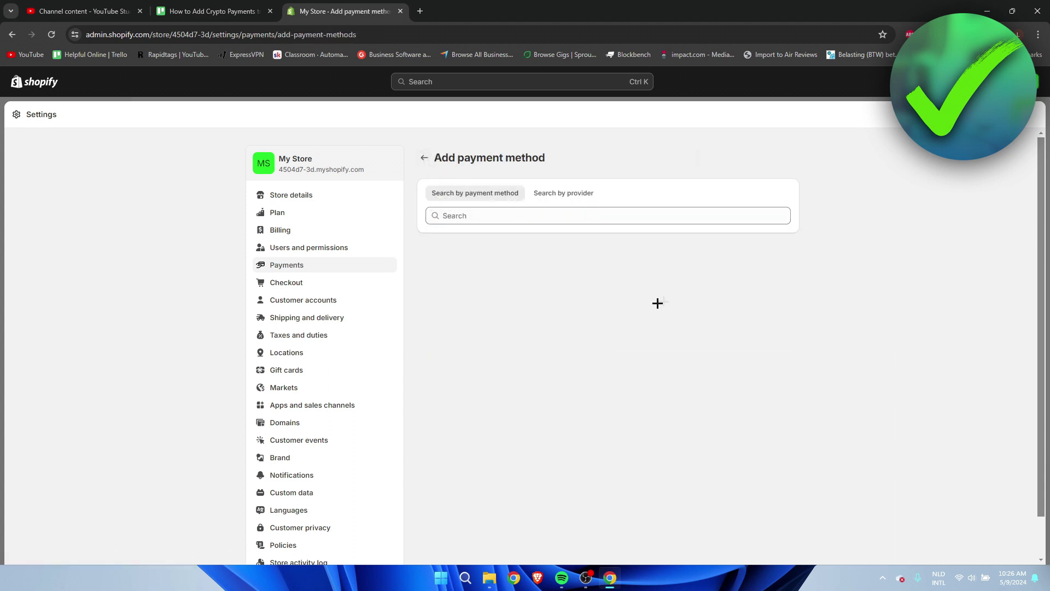
Search 'bitcoi', choose Bitcoin, and scroll to its five providers, including Crypto.com Pay.
left_click(497, 215)
type("bitcoi")
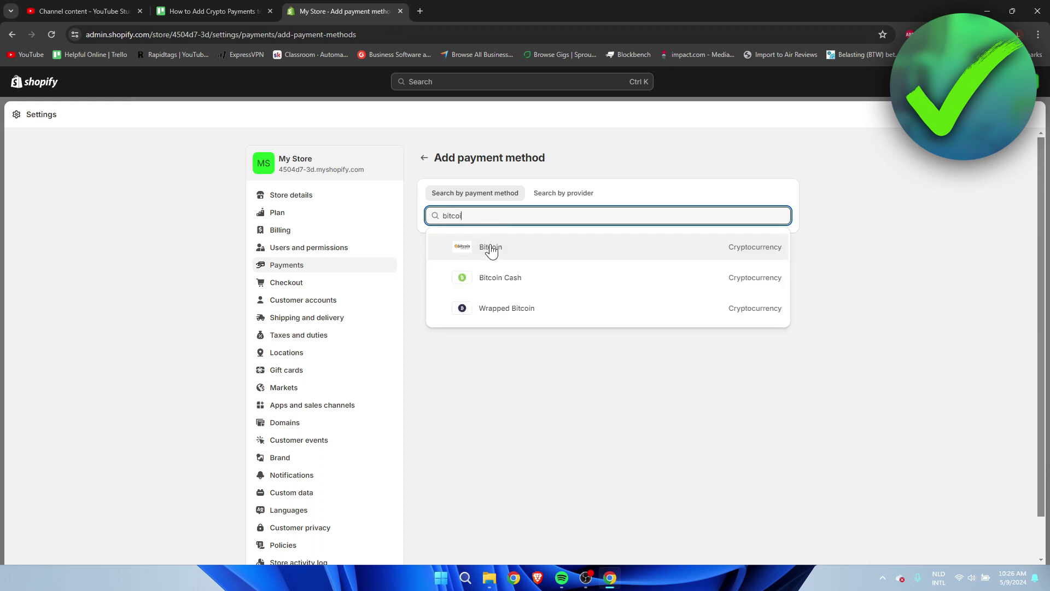
left_click(488, 247)
left_click(885, 343)
scroll(885, 342, "down", 1)
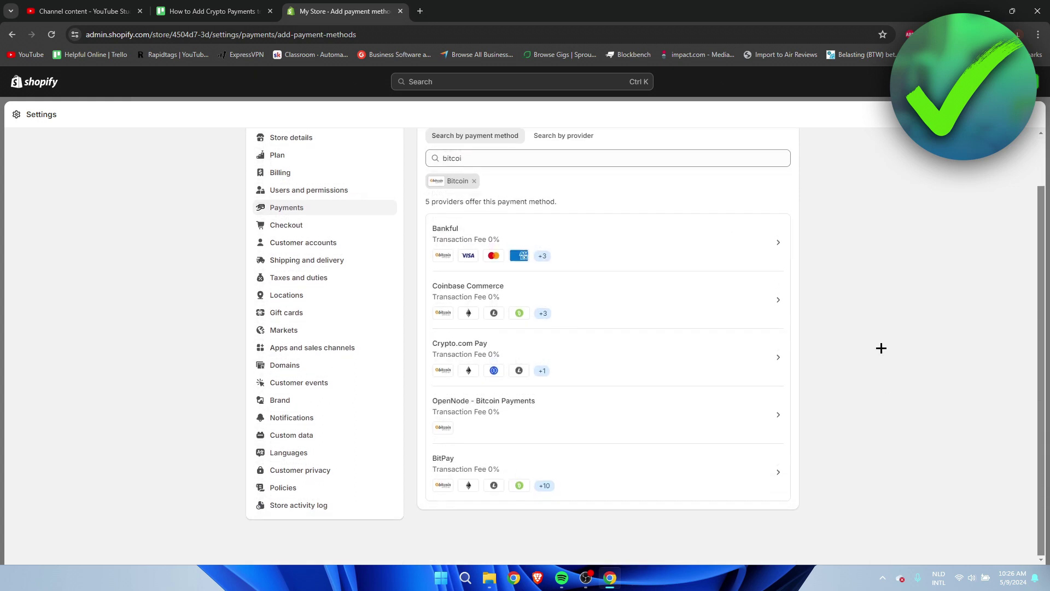
Read Crypto.com Pay's low-cost cryptocurrency benefits, then return to Add payment method.
left_click(529, 356)
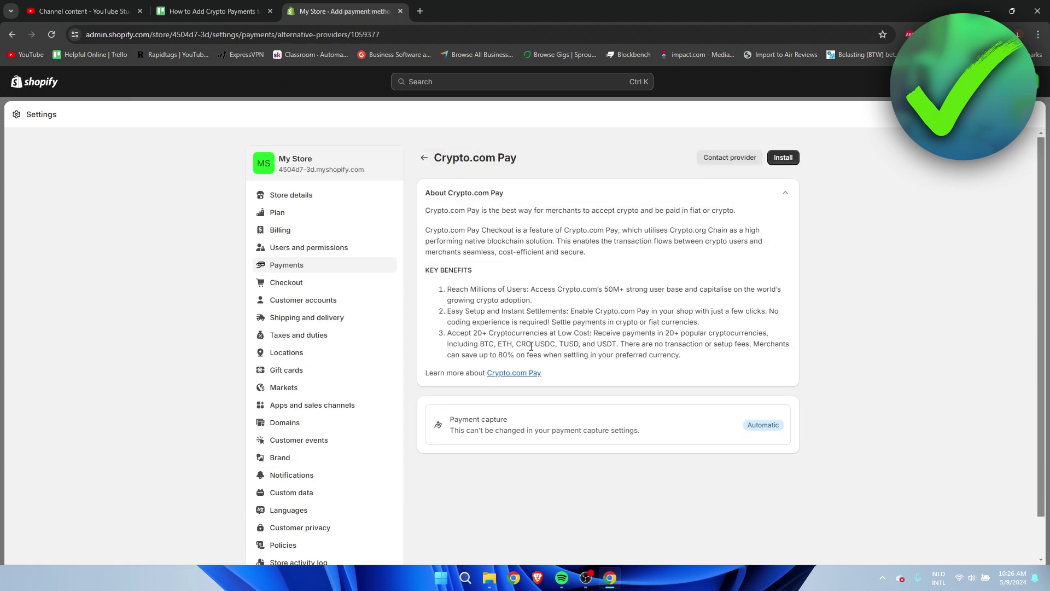
left_click_drag(471, 332, 584, 333)
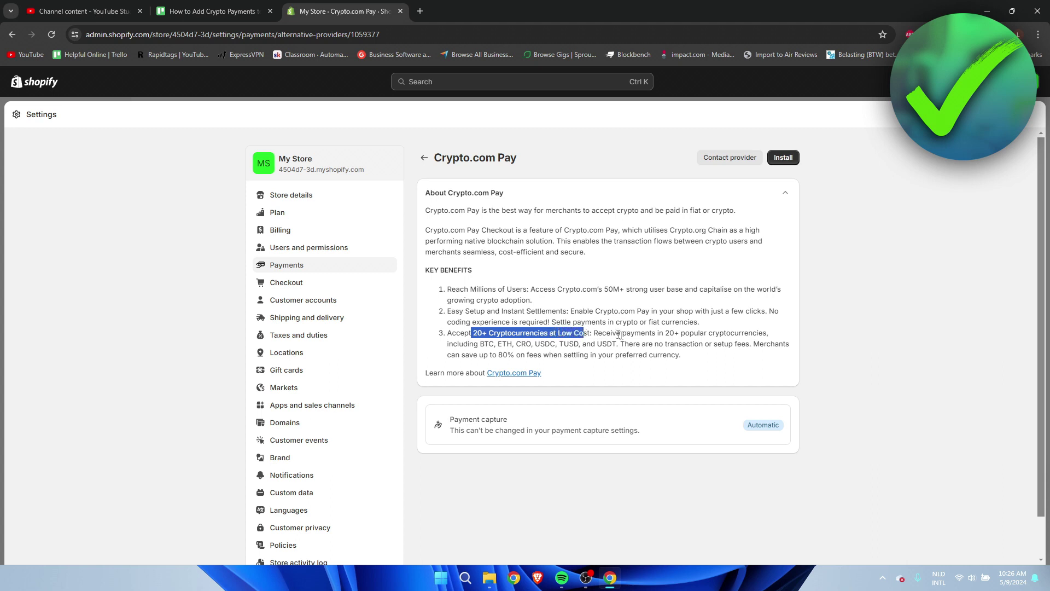
left_click(690, 336)
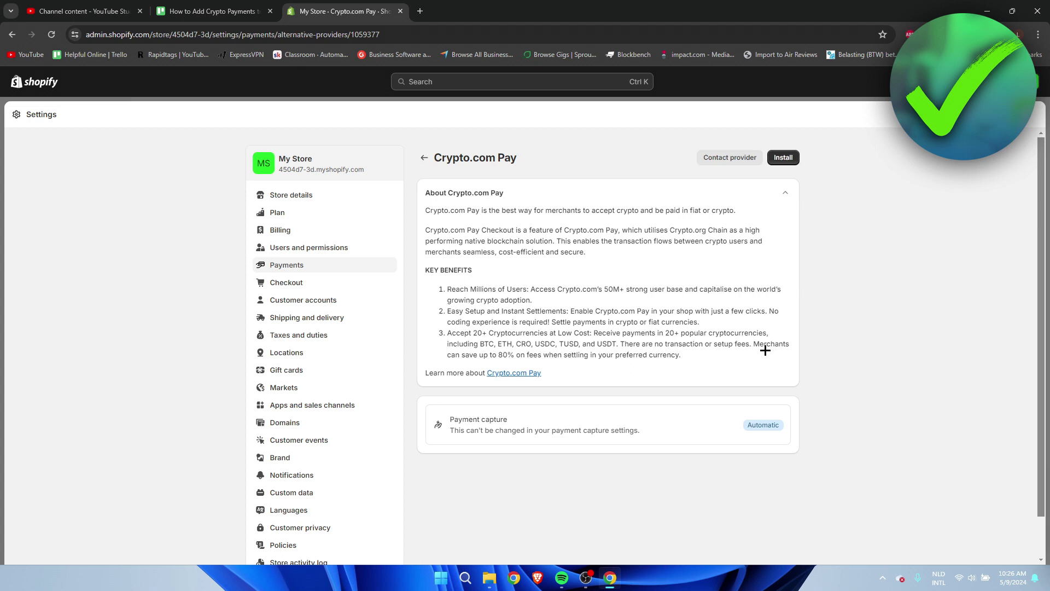
left_click(424, 158)
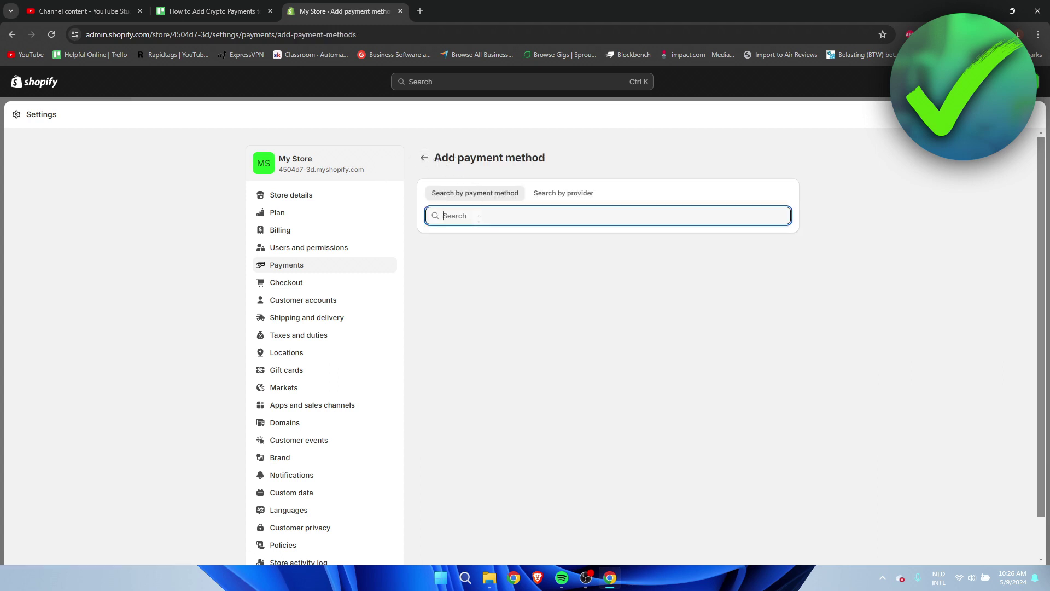
Search 'bitcoin' among payment methods and open the BitPay provider details.
type("bitcoin")
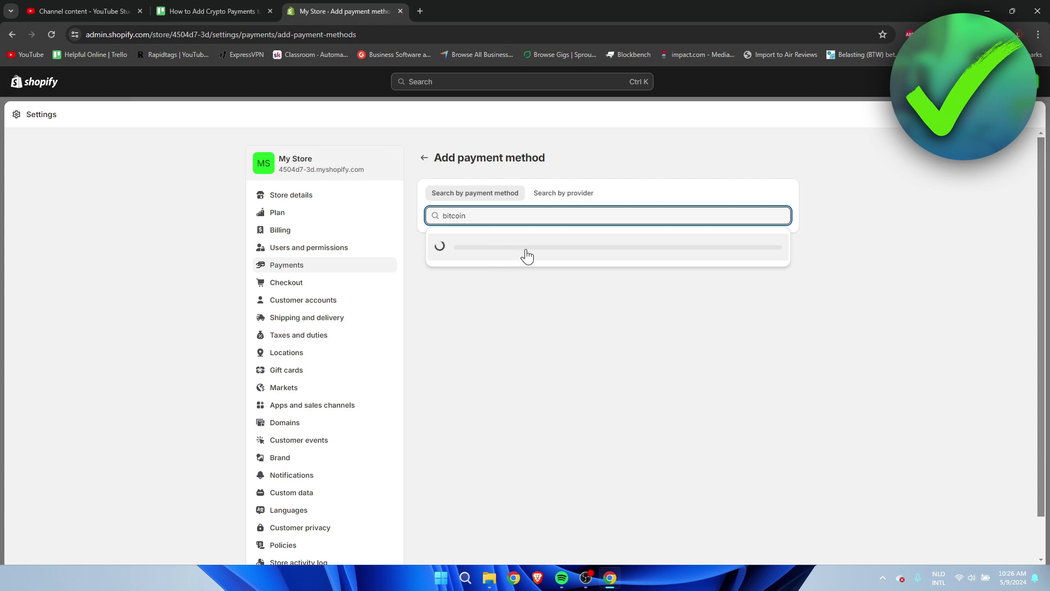
scroll(581, 465, "down", 1)
left_click(572, 465)
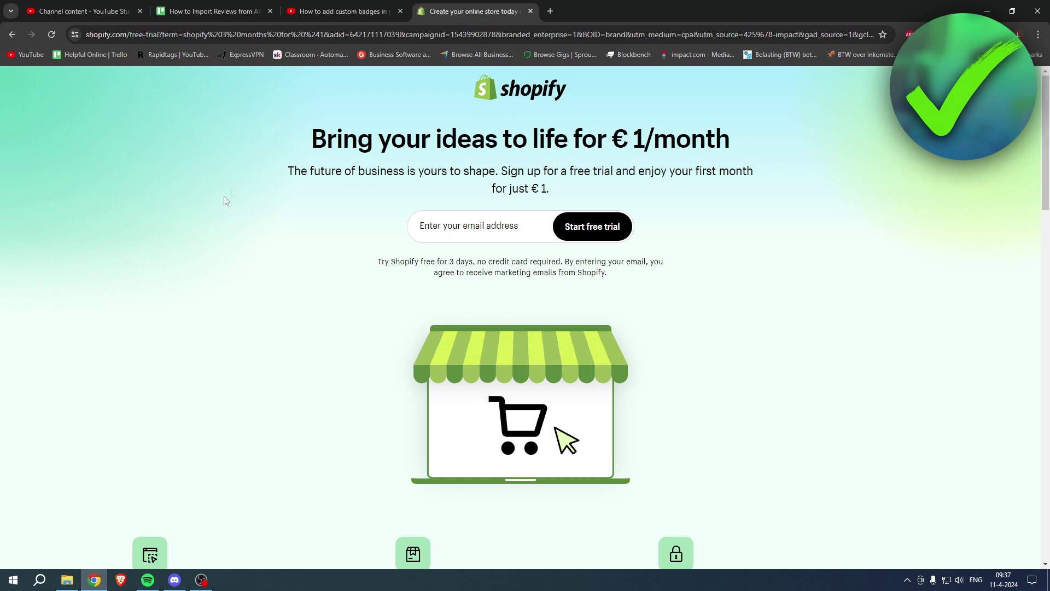
left_click_drag(313, 141, 727, 136)
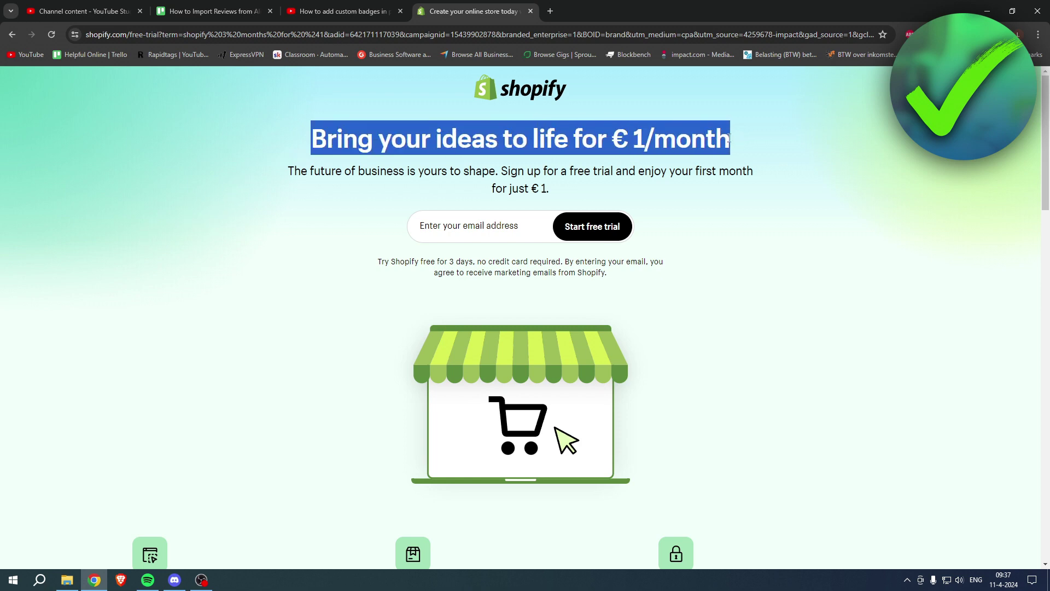
left_click(721, 142)
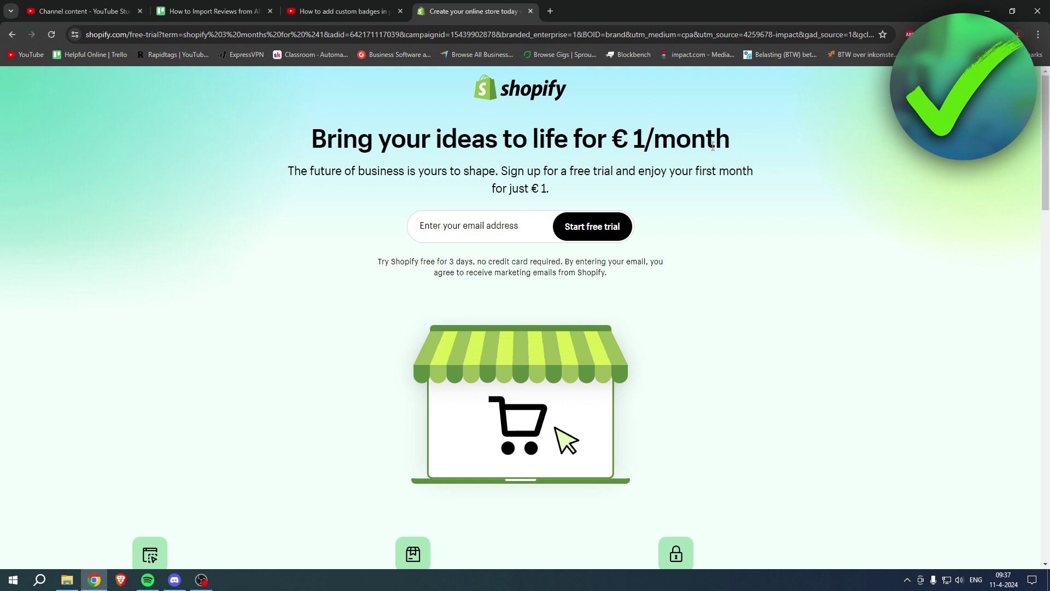
left_click_drag(506, 173, 757, 174)
left_click_drag(492, 189, 557, 191)
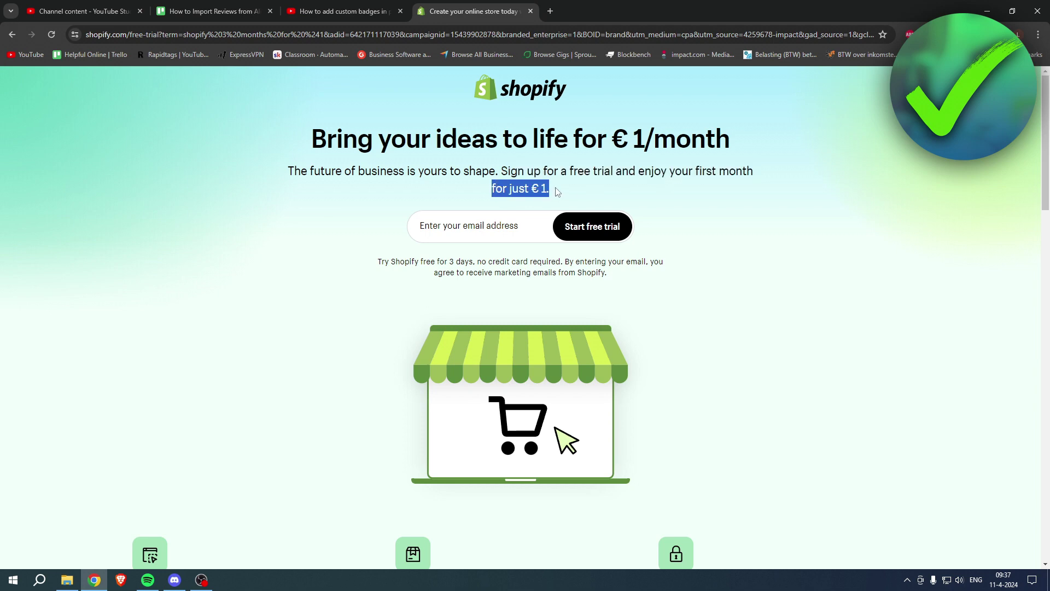
left_click(557, 191)
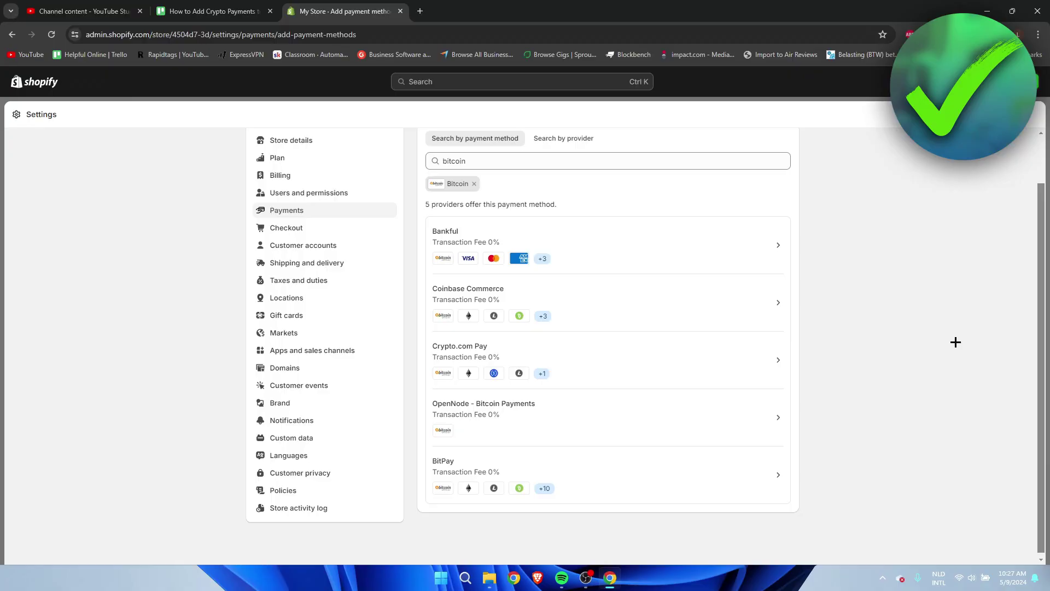
Review Crypto.com Pay's key benefits and install it on the store.
left_click(595, 356)
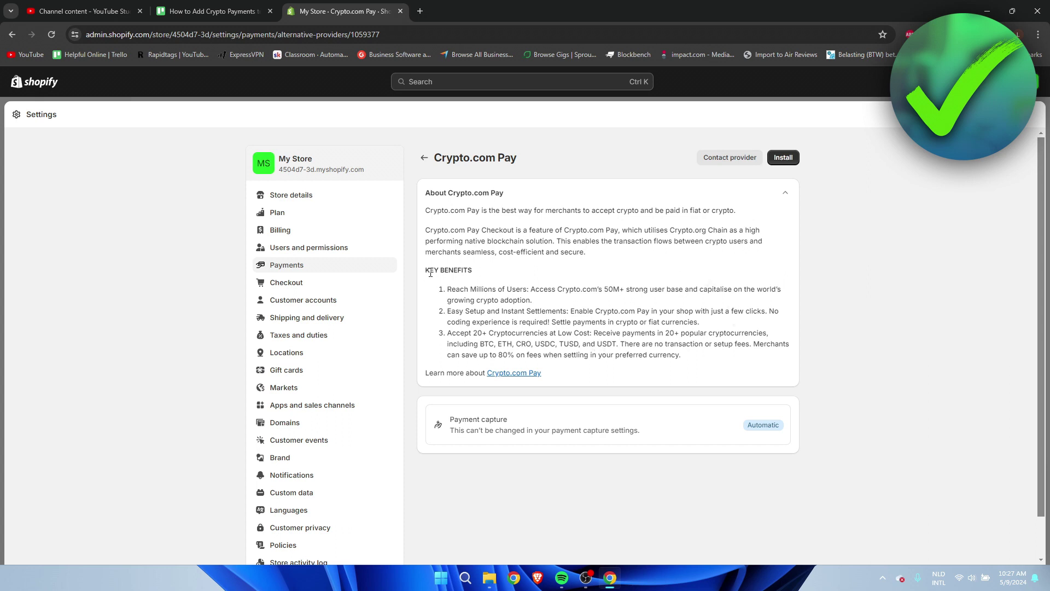
left_click_drag(428, 272, 747, 353)
left_click(739, 352)
left_click(783, 158)
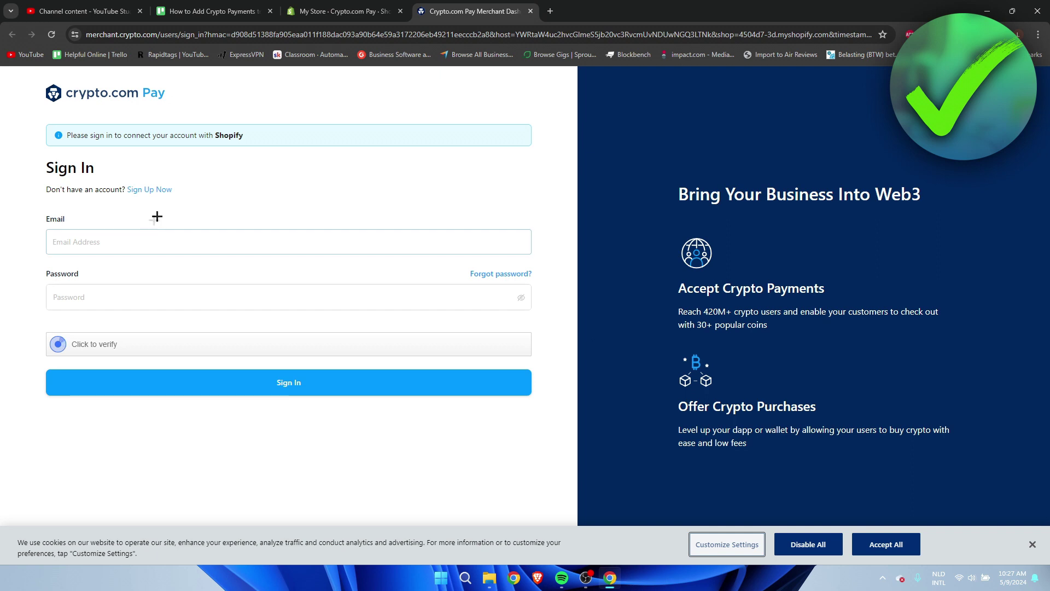
Create and submit a new Crypto.com Pay merchant account, then verify its email.
left_click(153, 191)
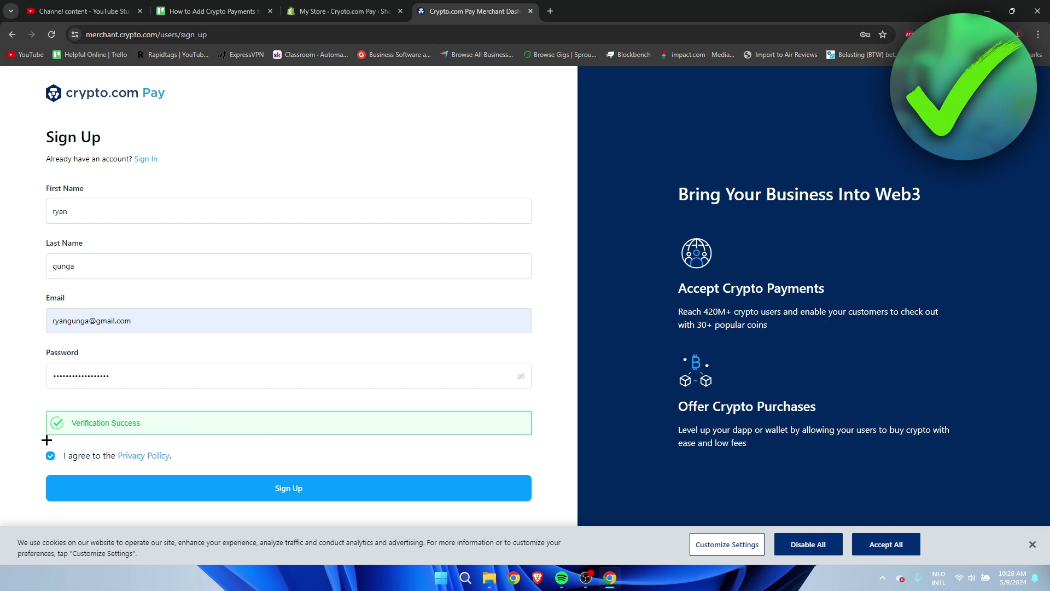
left_click(321, 490)
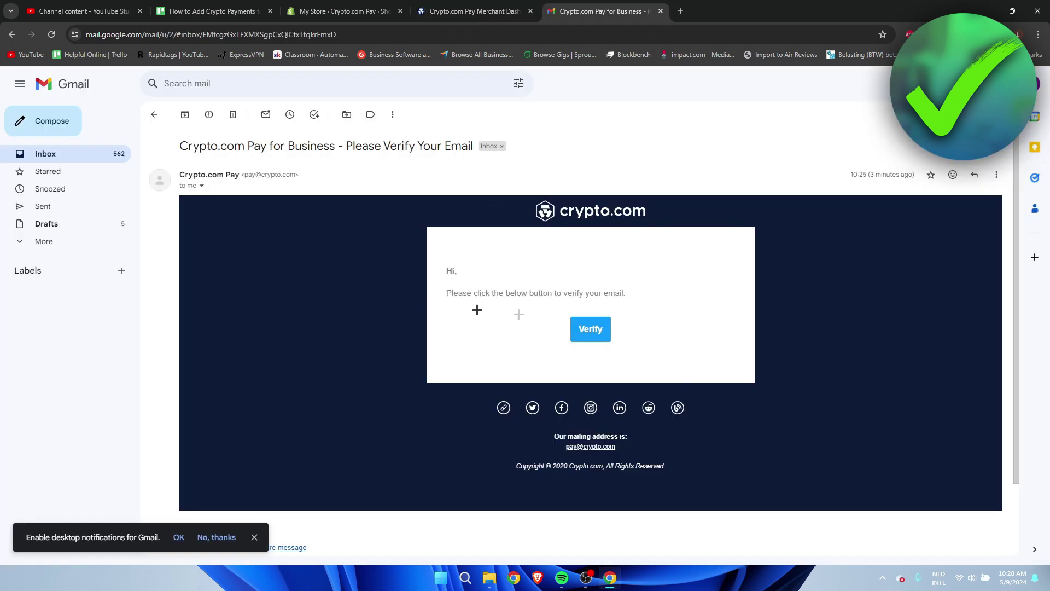
left_click(599, 331)
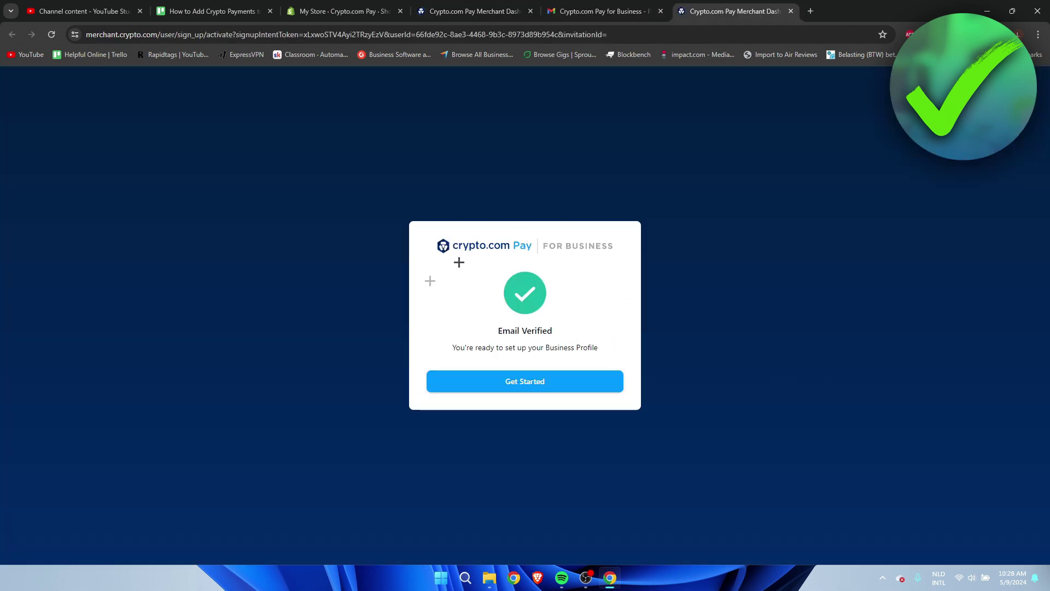
Start business setup, select the Merchant solution and continue to the Business Profile form.
left_click(532, 389)
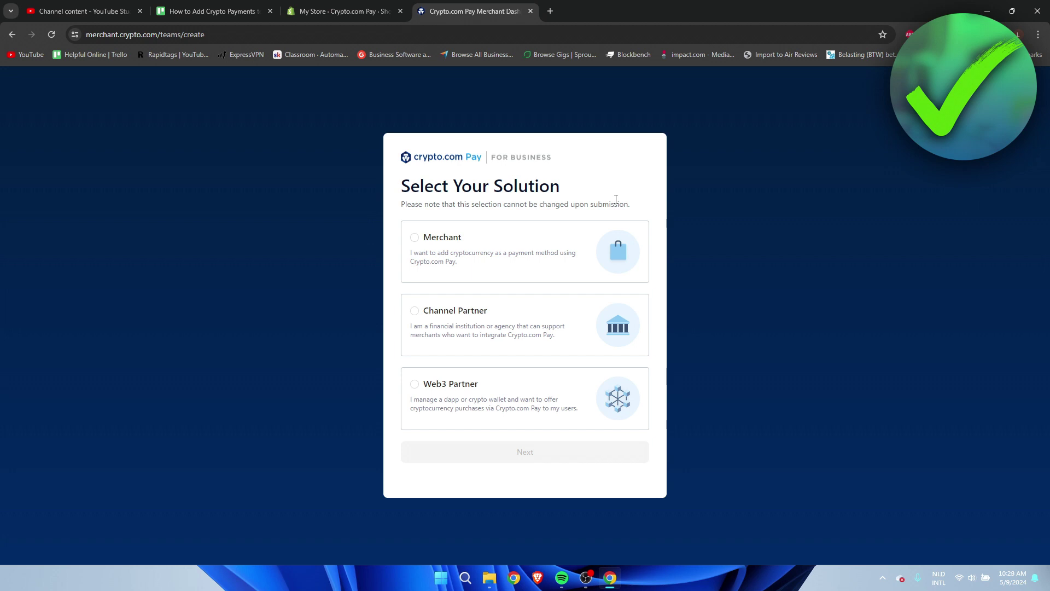
left_click(451, 243)
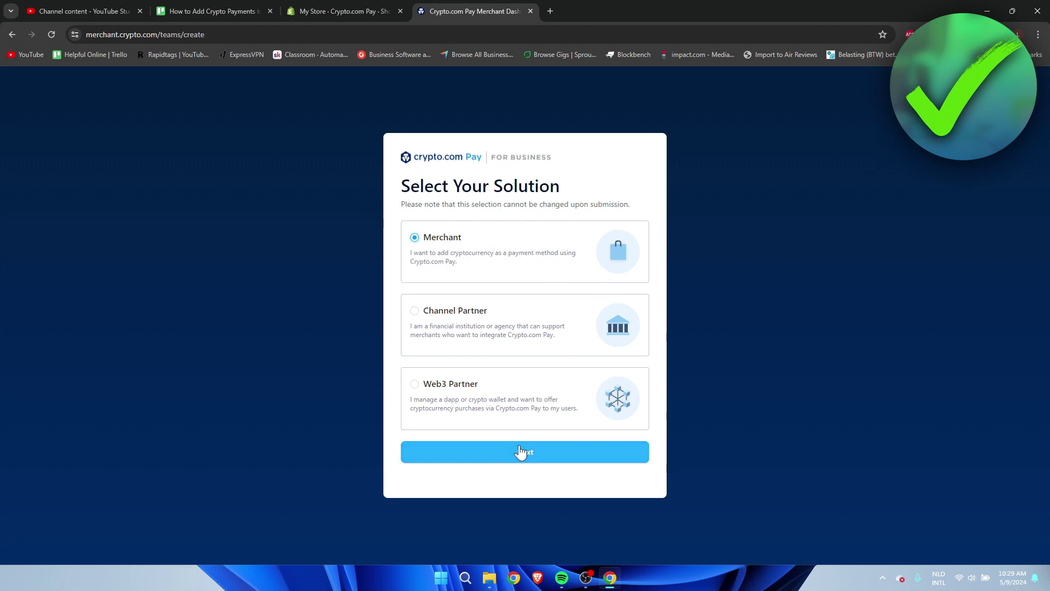
left_click(538, 451)
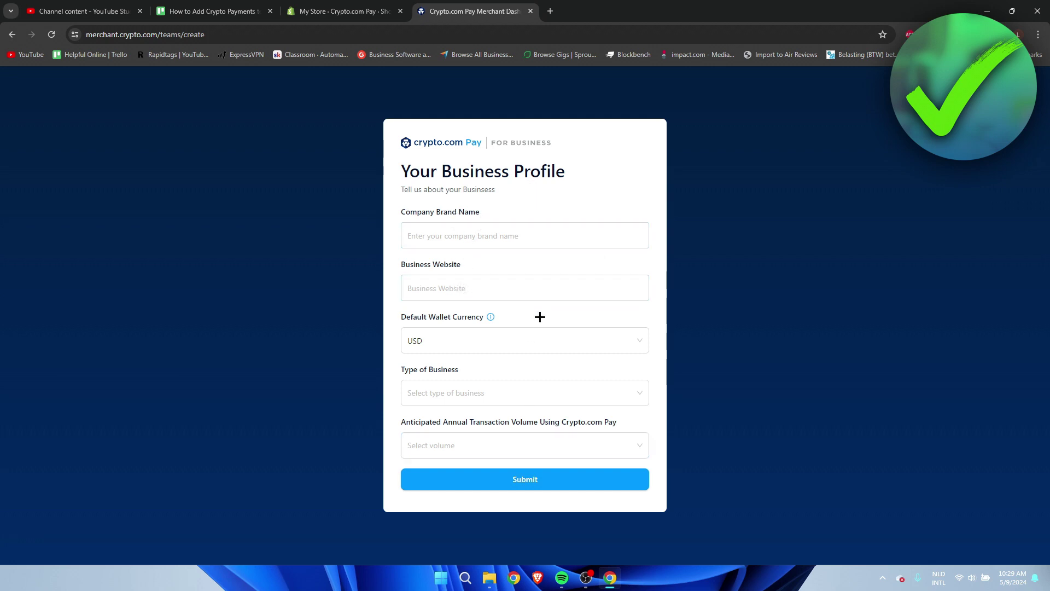
Leave the default wallet currency as USD and submit the business profile.
left_click(469, 342)
left_click(663, 356)
left_click(345, 11)
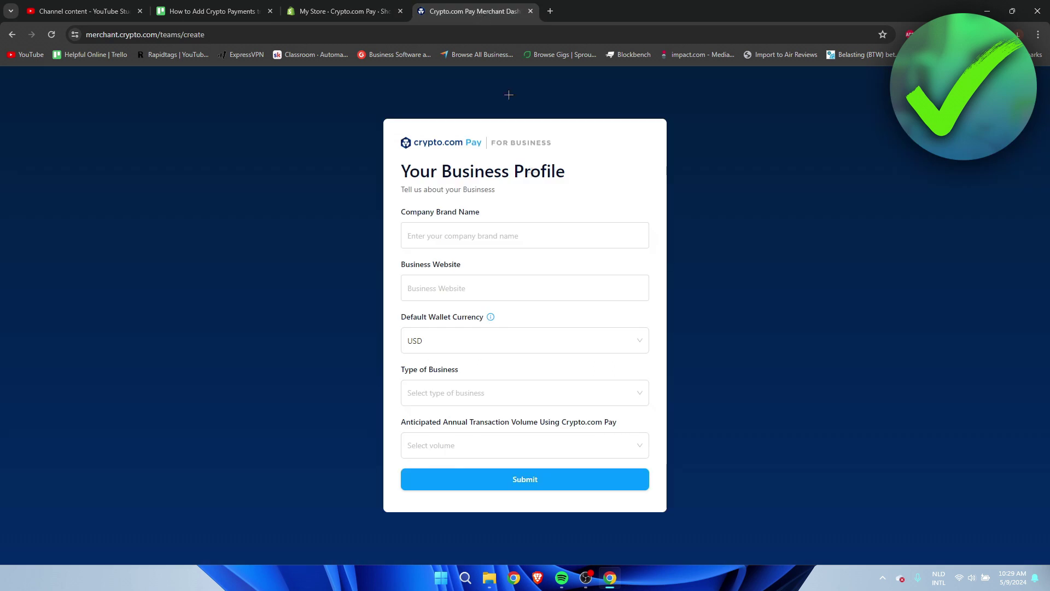
left_click(472, 11)
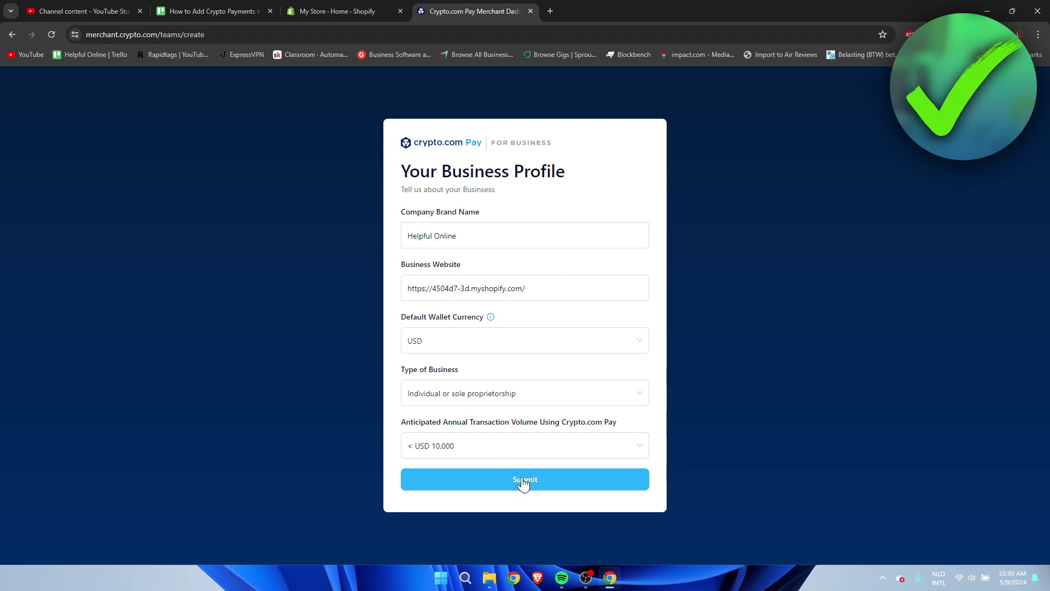
left_click(525, 480)
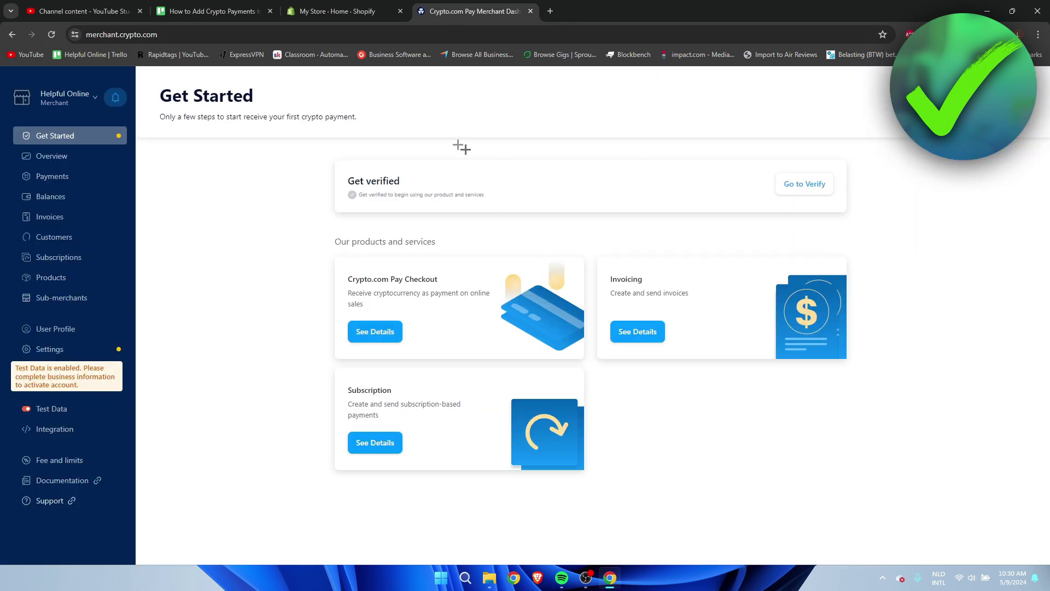
Open the Get verified checklist and look over its user profile and business details items.
left_click(793, 190)
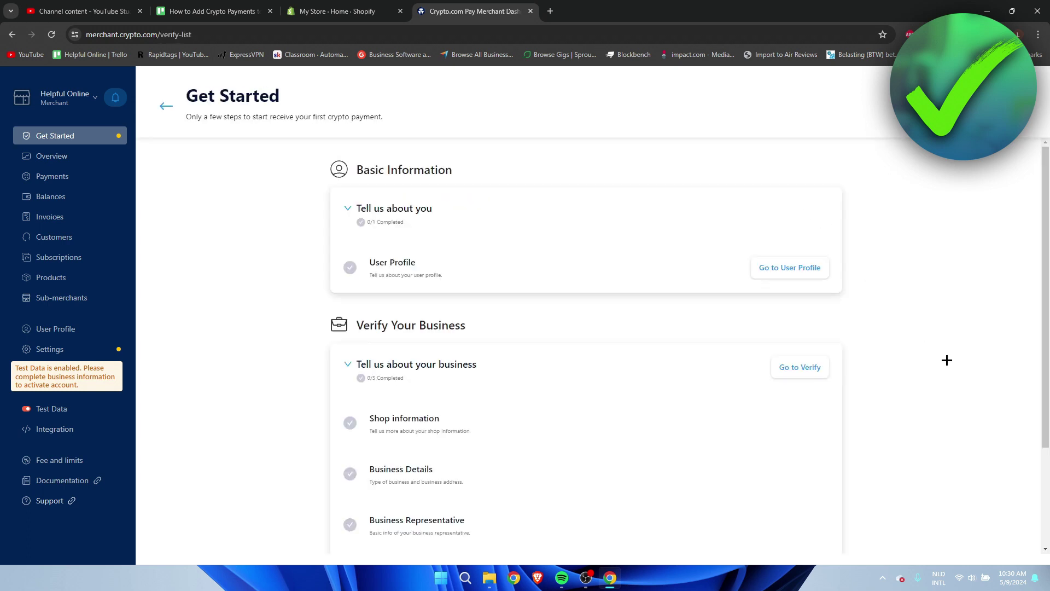
scroll(947, 360, "down", 3)
scroll(937, 380, "up", 3)
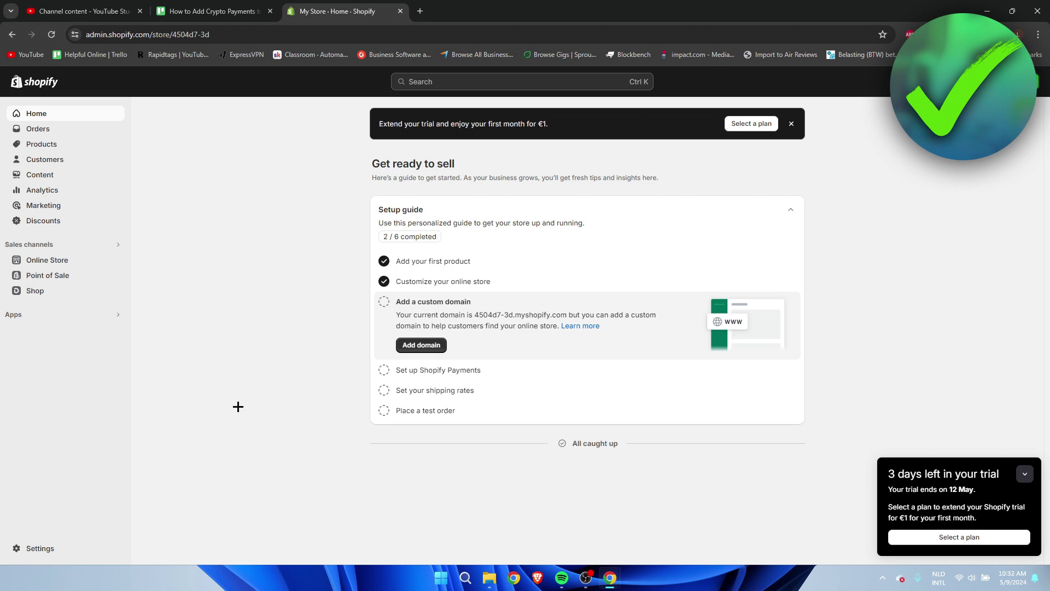
Go to Shopify's Settings > Payments and start adding a payment method.
left_click(44, 549)
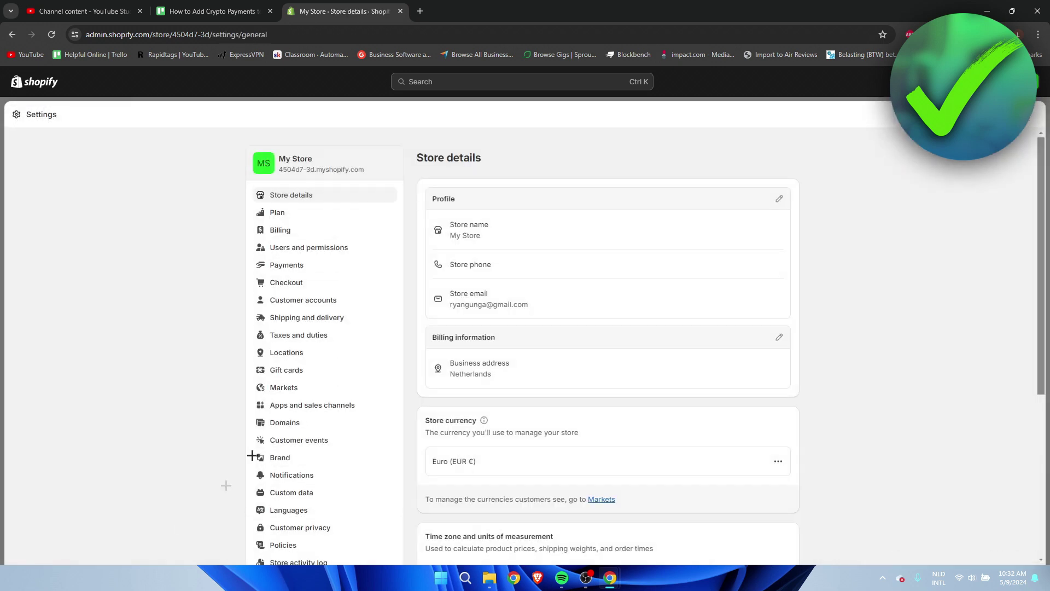
left_click(316, 274)
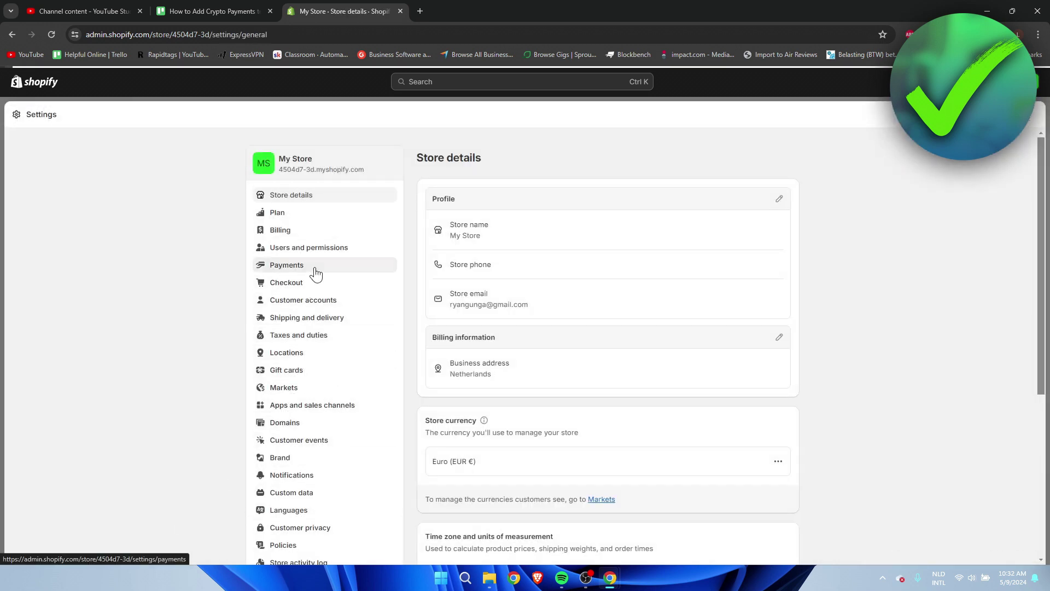
scroll(593, 404, "down", 2)
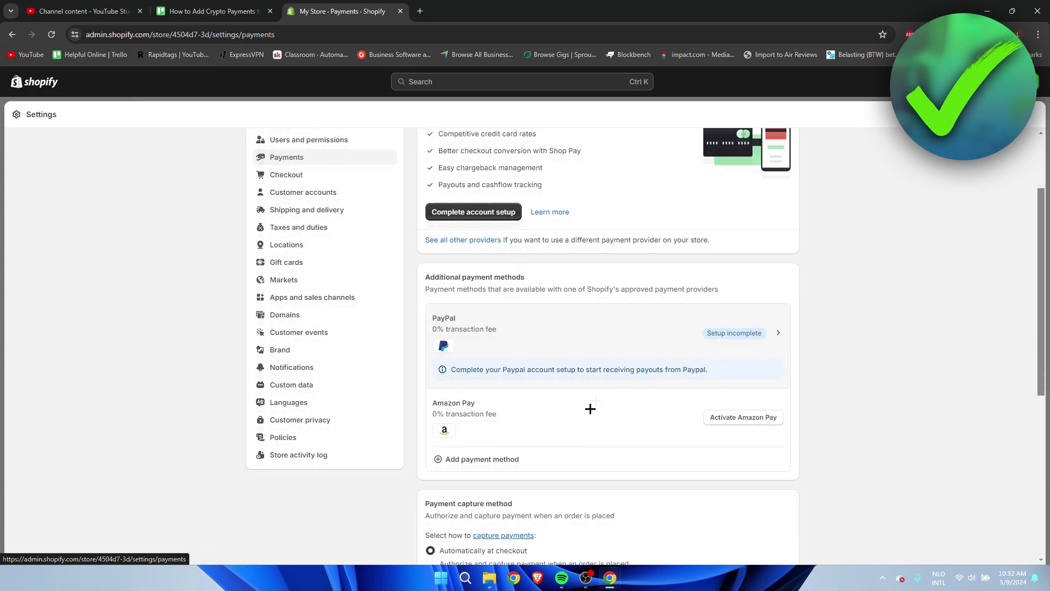
left_click(476, 460)
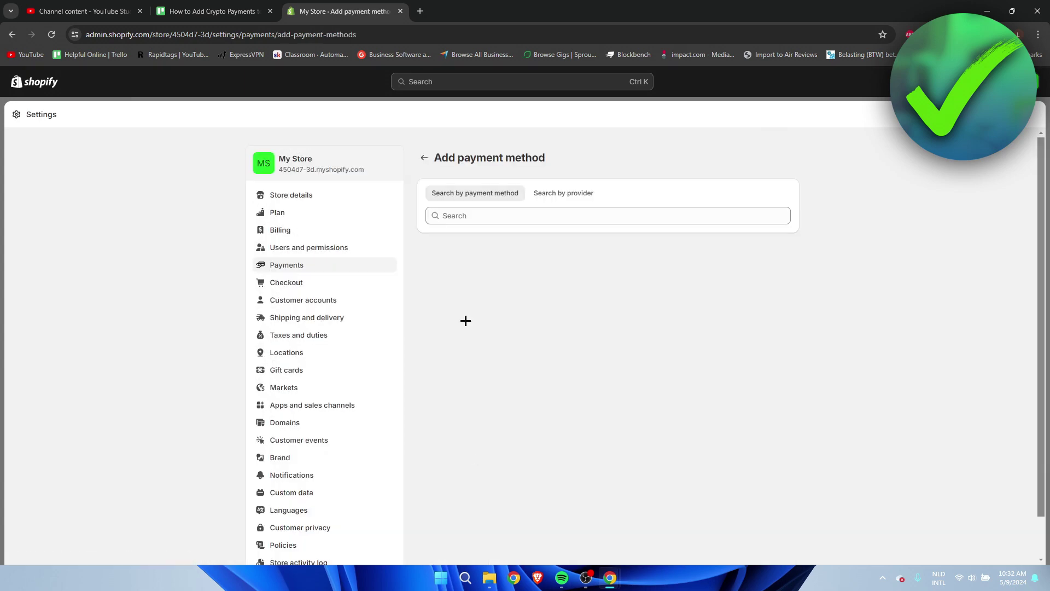
Search 'bitcoin', choose Bitcoin, and open the installed Crypto.com Pay provider.
left_click(494, 216)
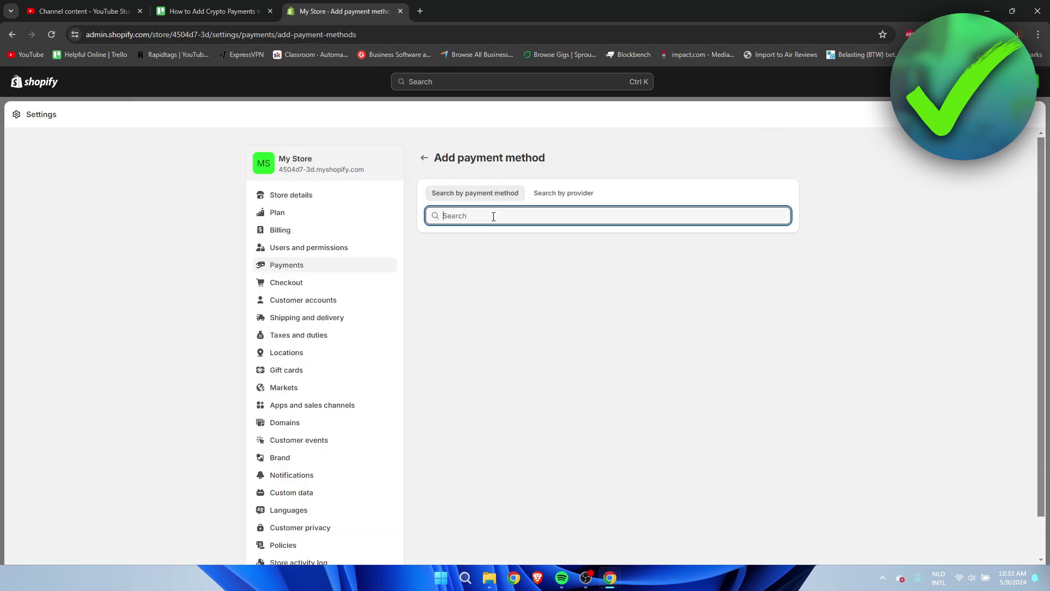
type("bitcoinm")
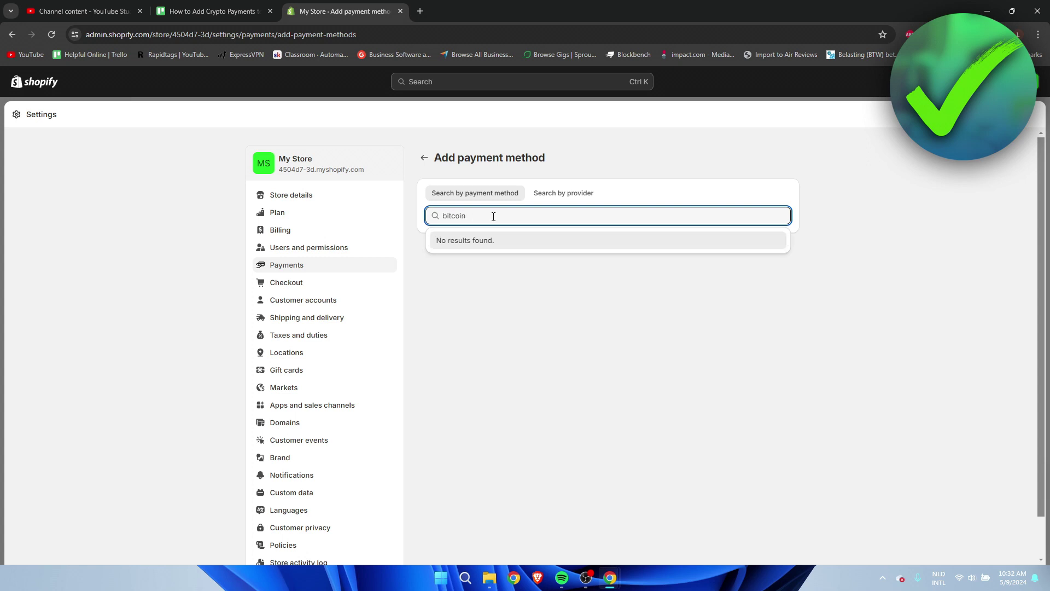
key("BackSpace")
left_click(500, 247)
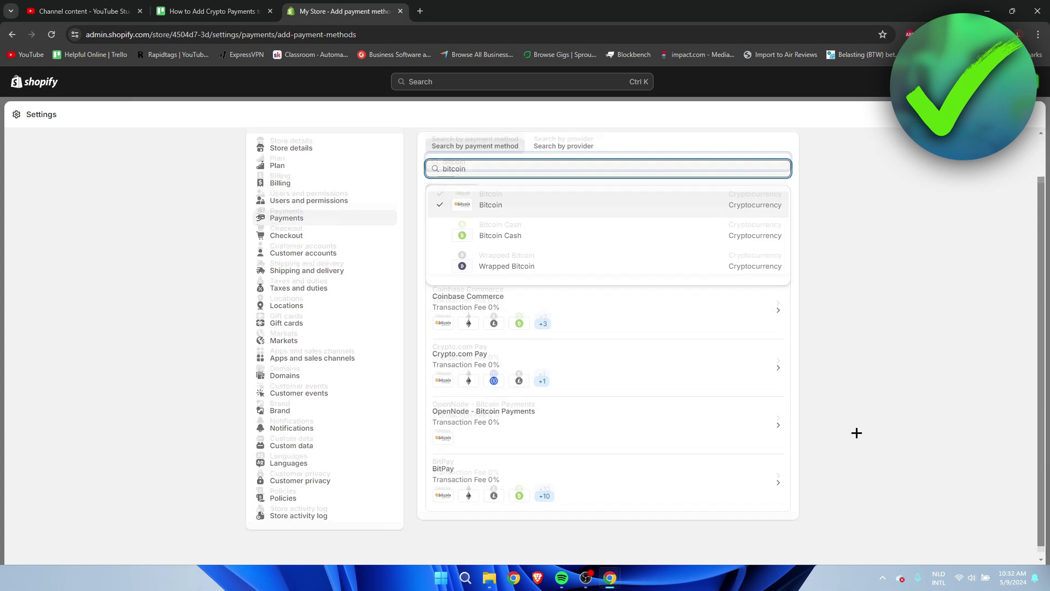
left_click(641, 359)
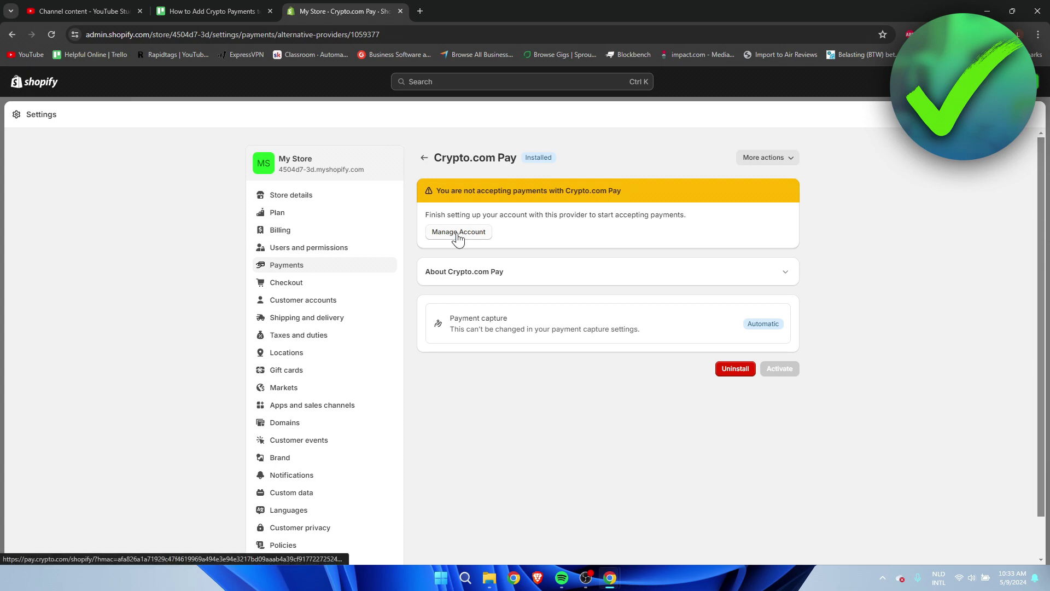
Use Manage Account, then authorize the Crypto.com Pay merchant account's connection to the Shopify store.
left_click(458, 232)
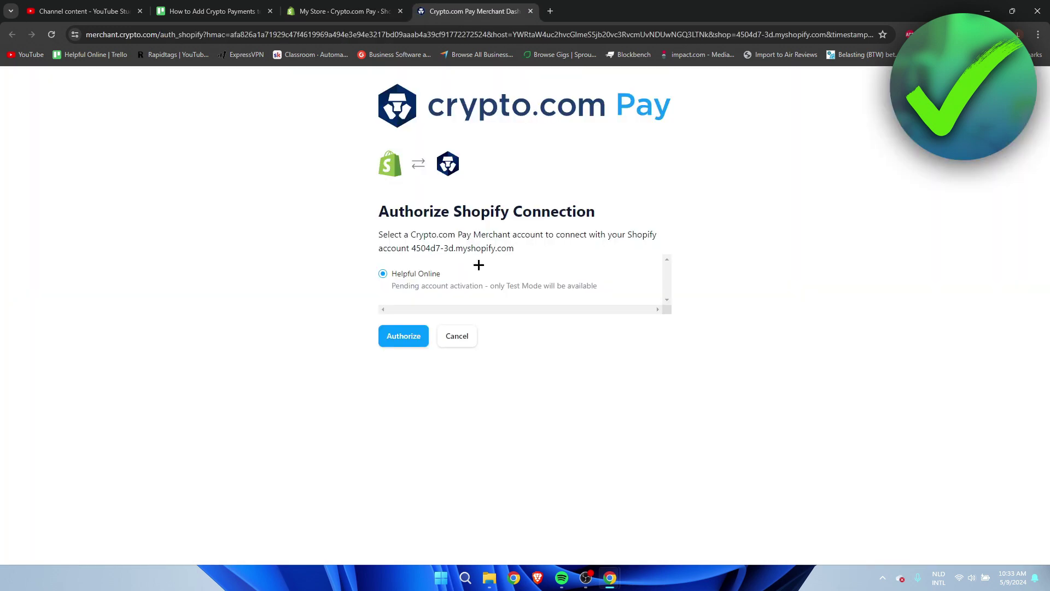
left_click(404, 340)
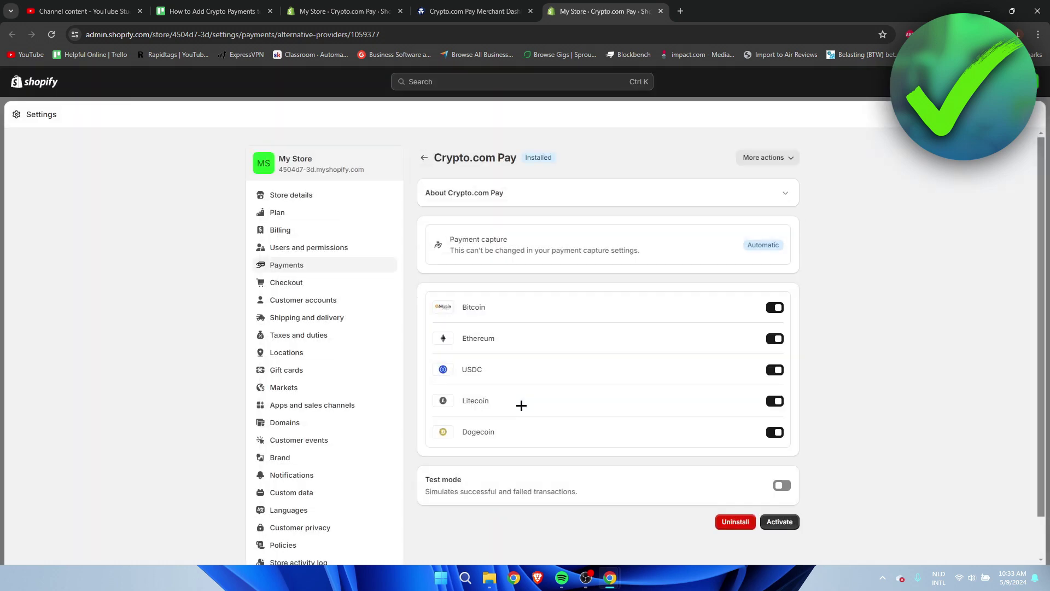
Close the duplicate store tab and the Crypto.com Pay merchant dashboard tab.
left_click(432, 11)
left_click(401, 10)
left_click(401, 11)
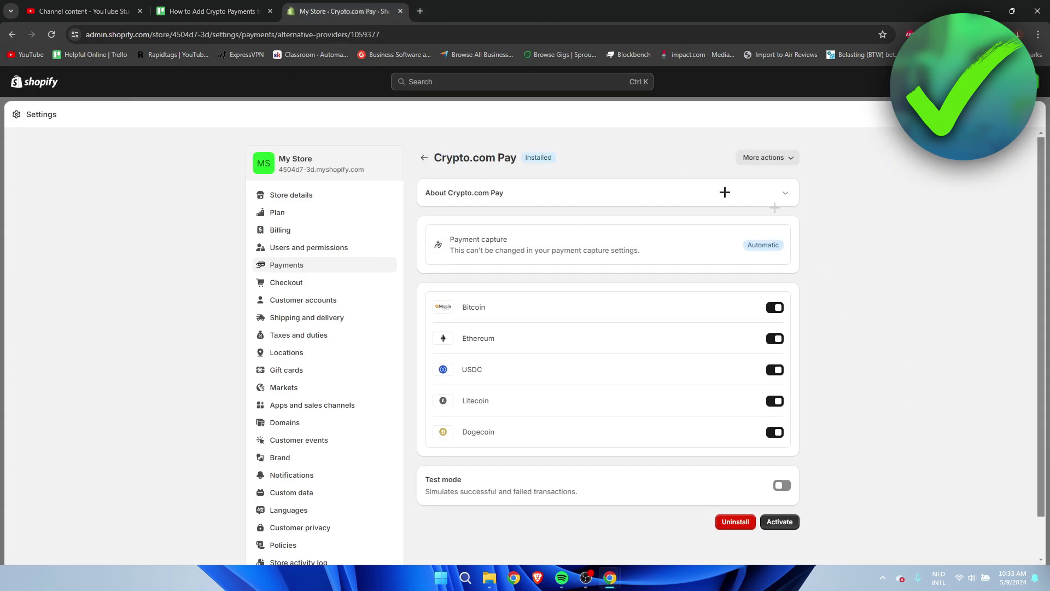
Leave test mode off and activate Crypto.com Pay with its five cryptocurrencies enabled.
scroll(829, 186, "down", 1)
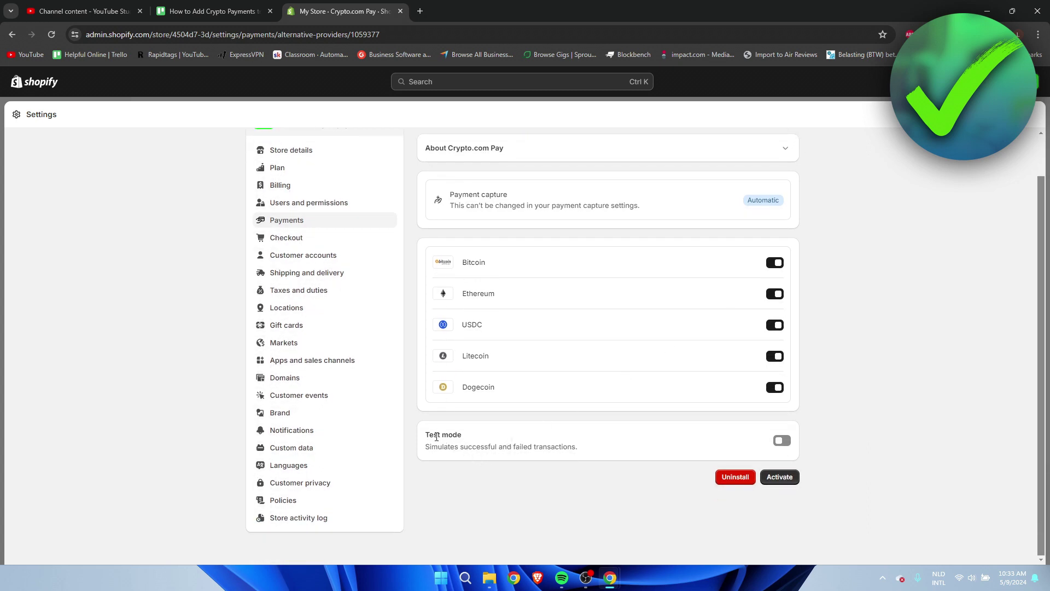
left_click(782, 441)
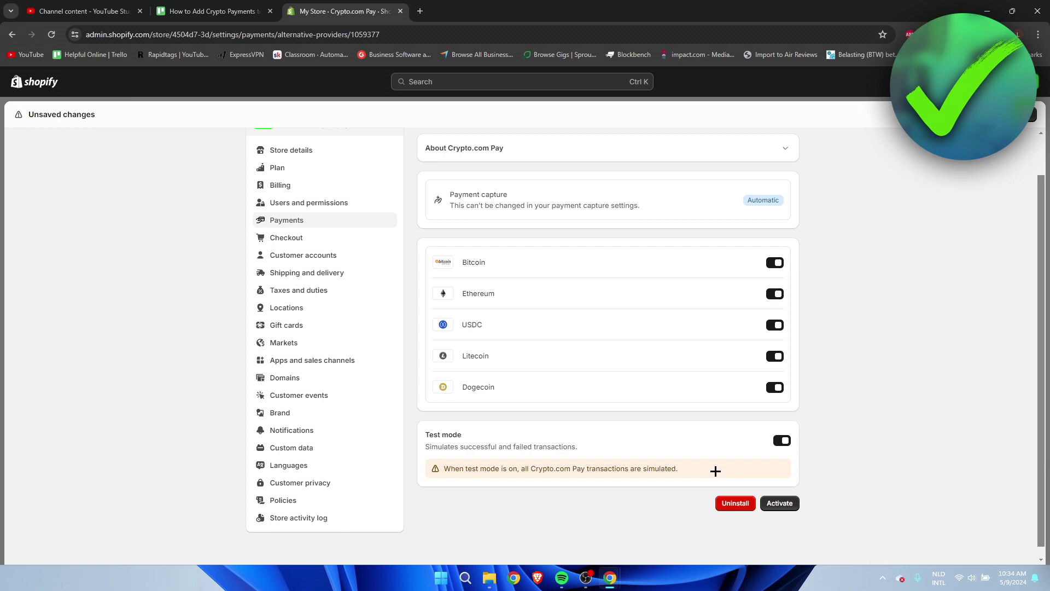
left_click(785, 443)
left_click(788, 479)
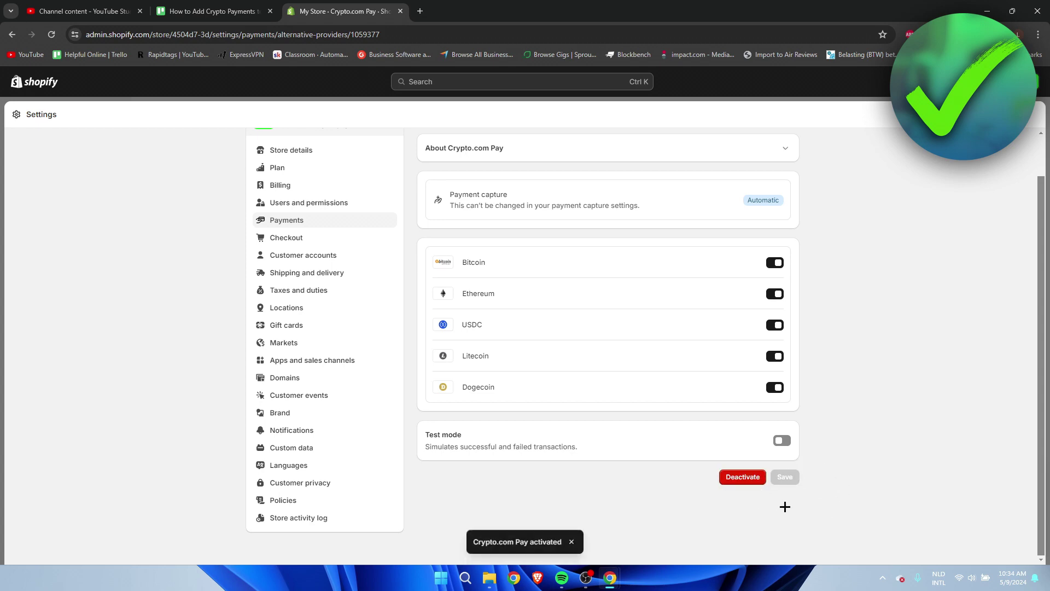
Confirm Crypto.com Pay shows Active, then choose More actions > Manage to reach Payments settings.
scroll(785, 507, "up", 1)
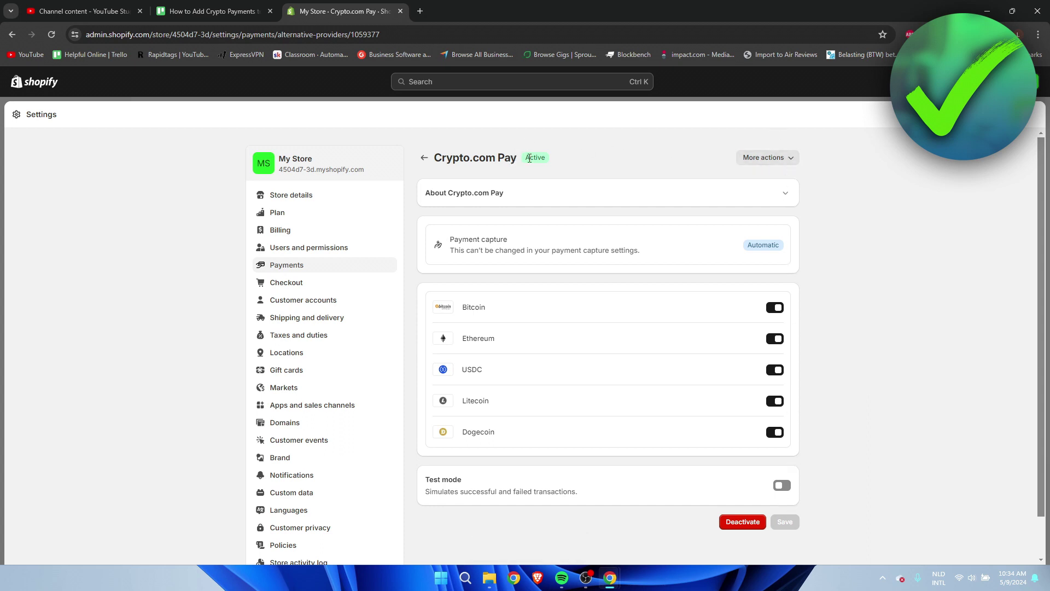
left_click_drag(529, 158, 553, 156)
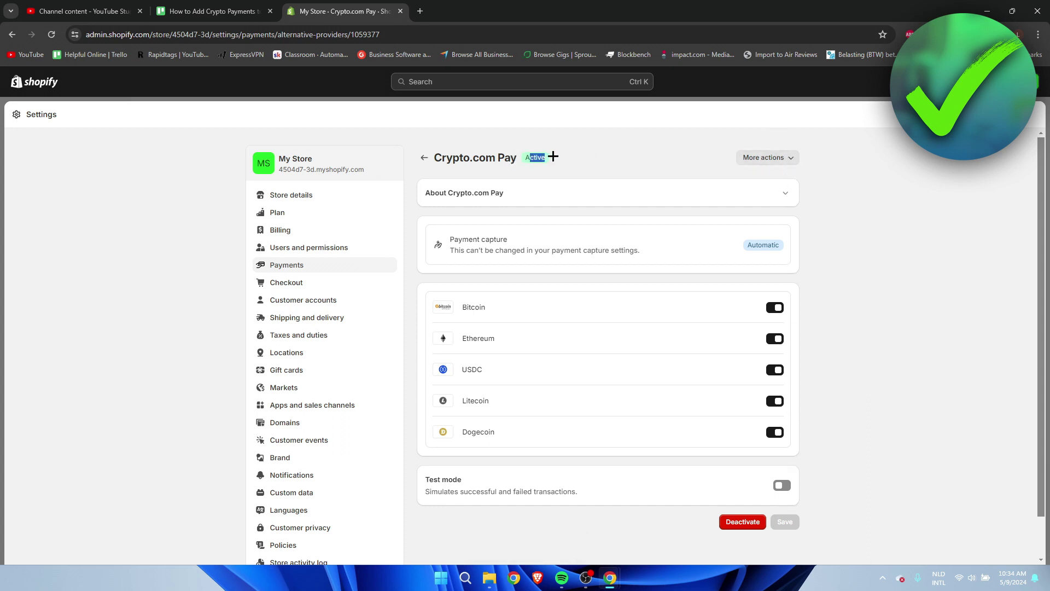
left_click(786, 159)
left_click(770, 198)
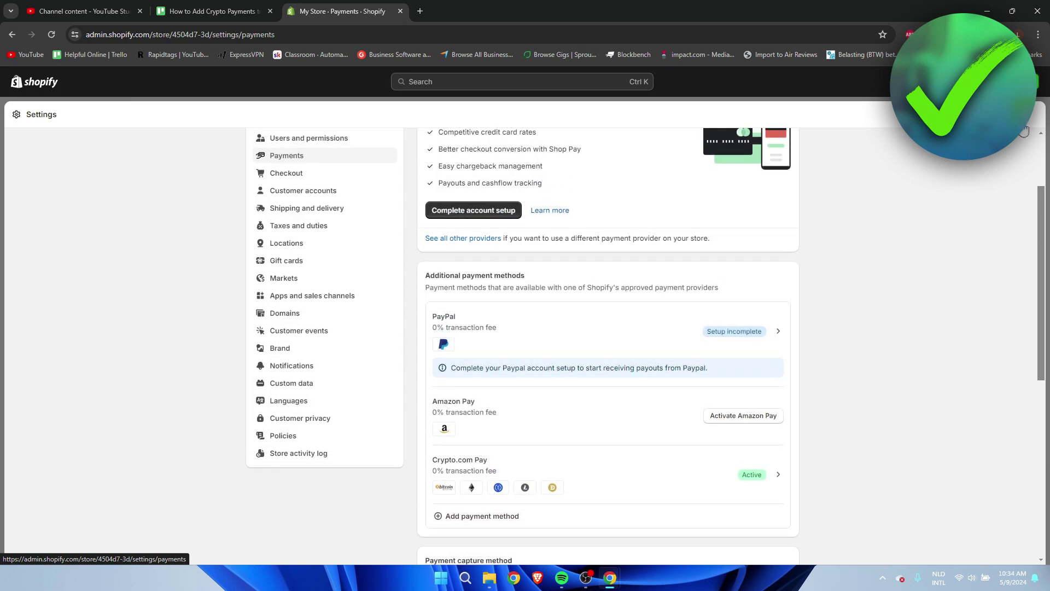
scroll(930, 340, "down", 1)
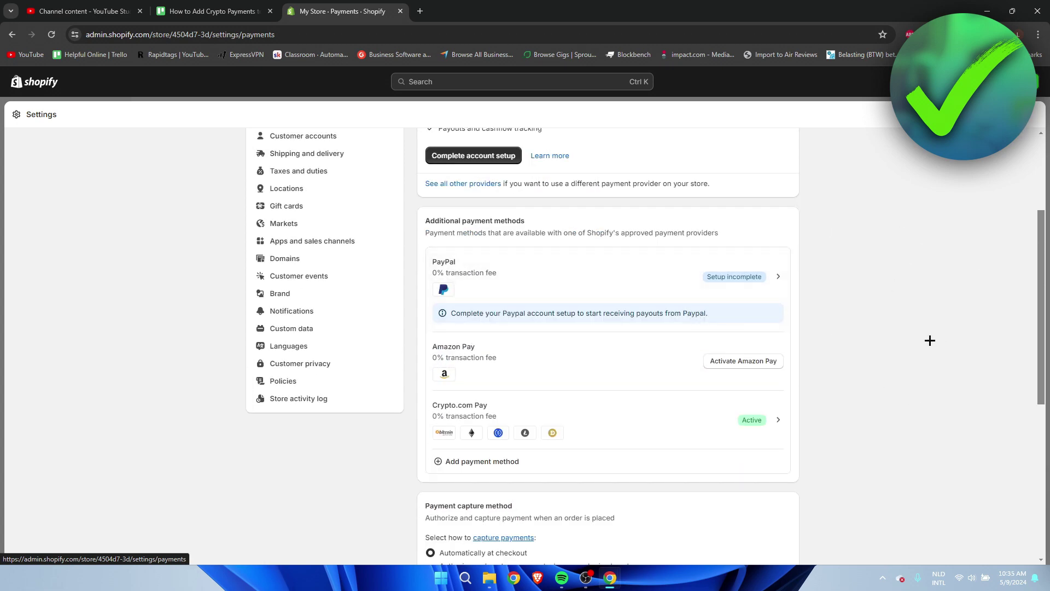